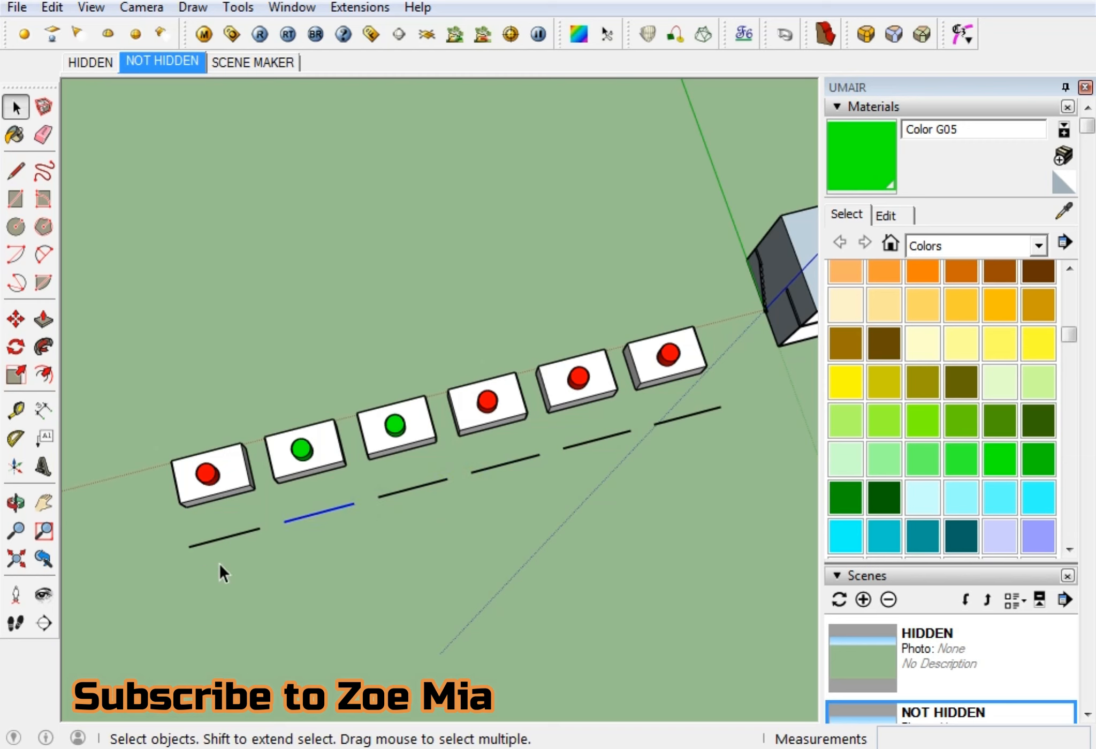
# Cut the small skirting piece beside the lowest step of the straight staircase in the stairwell.
pyautogui.moveTo(291, 558); pyautogui.dragTo(258, 435, button='middle')
pyautogui.scroll(3, 309, 409)
pyautogui.moveTo(339, 362); pyautogui.dragTo(356, 187, button='middle')
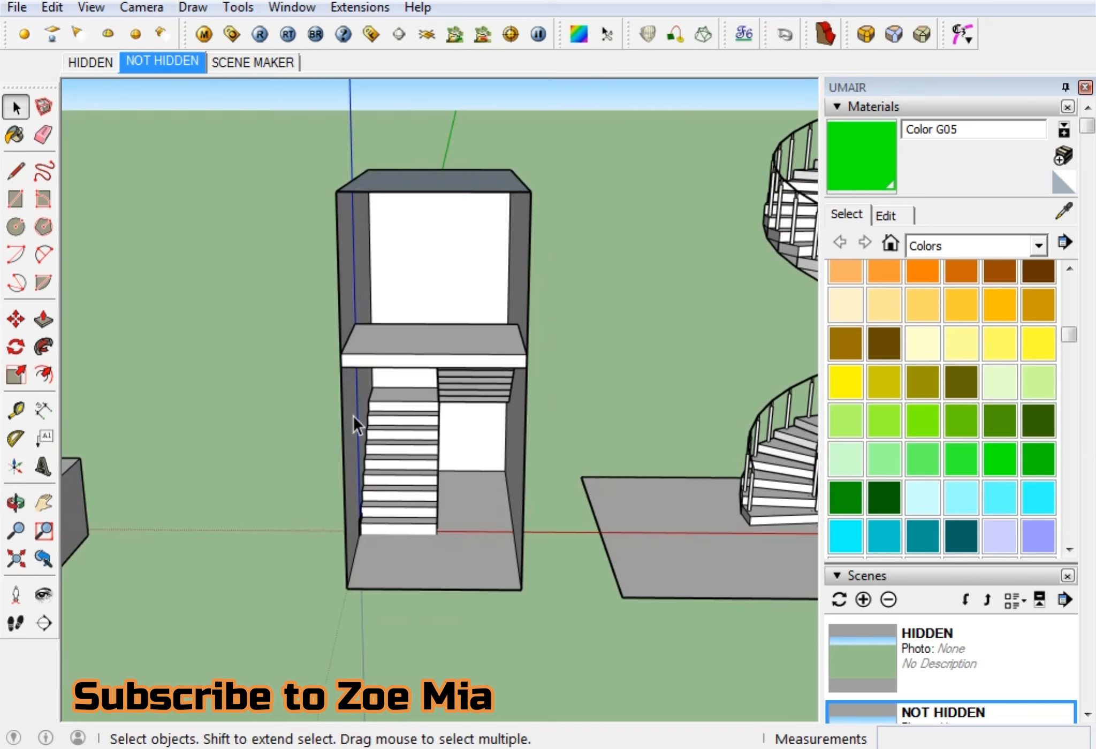
pyautogui.scroll(7, 381, 505)
pyautogui.moveTo(365, 581); pyautogui.dragTo(293, 528, button='middle')
pyautogui.rightClick(312, 511)
pyautogui.press('Escape')
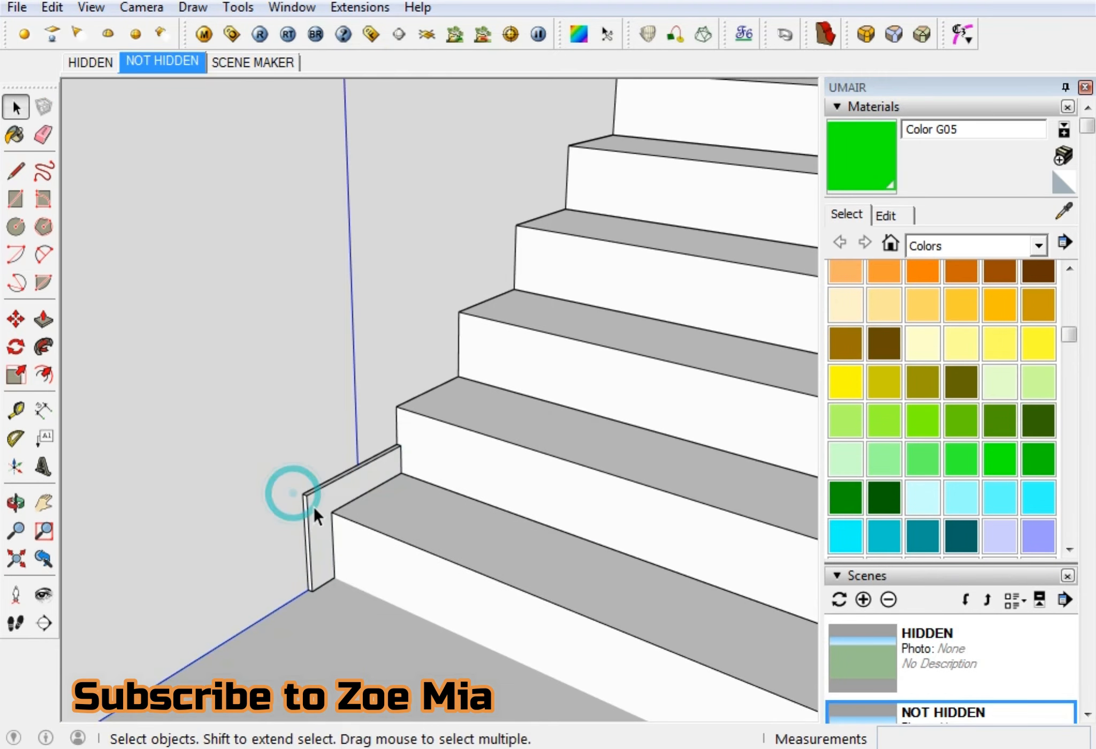
pyautogui.press('Delete')
# Open the lowest step's component for editing and paste the skirting piece in place so it repeats on every step.
pyautogui.doubleClick(386, 516)
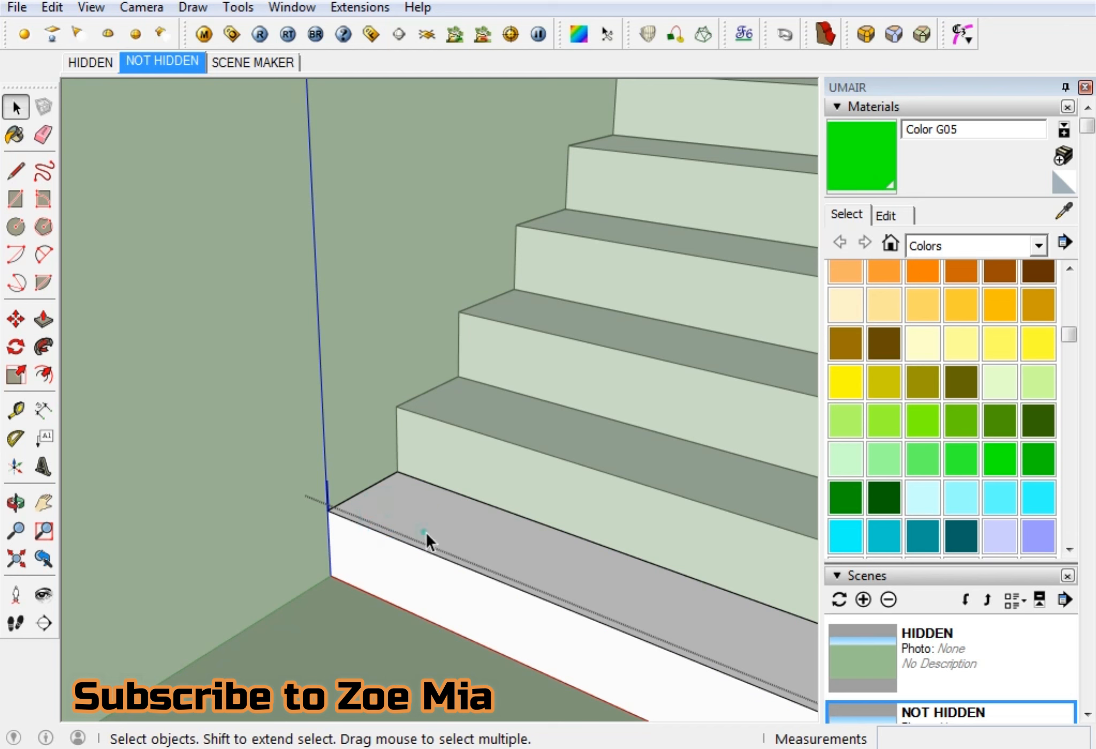
pyautogui.click(91, 8)
pyautogui.click(52, 7)
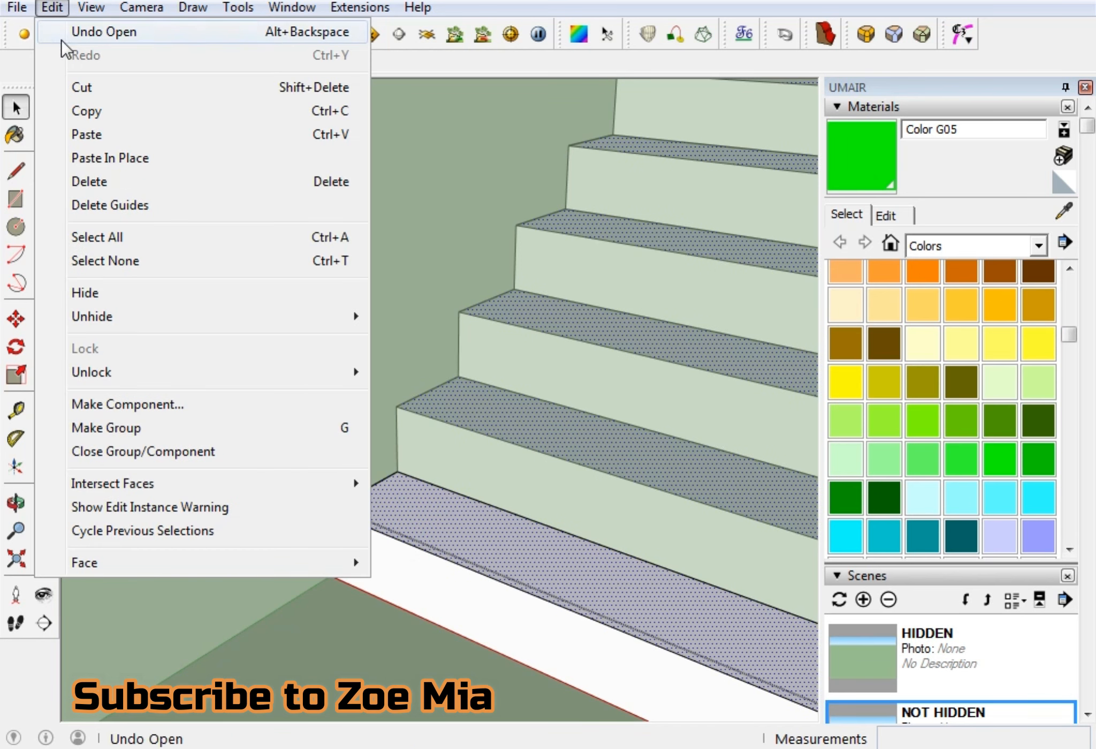
pyautogui.click(110, 158)
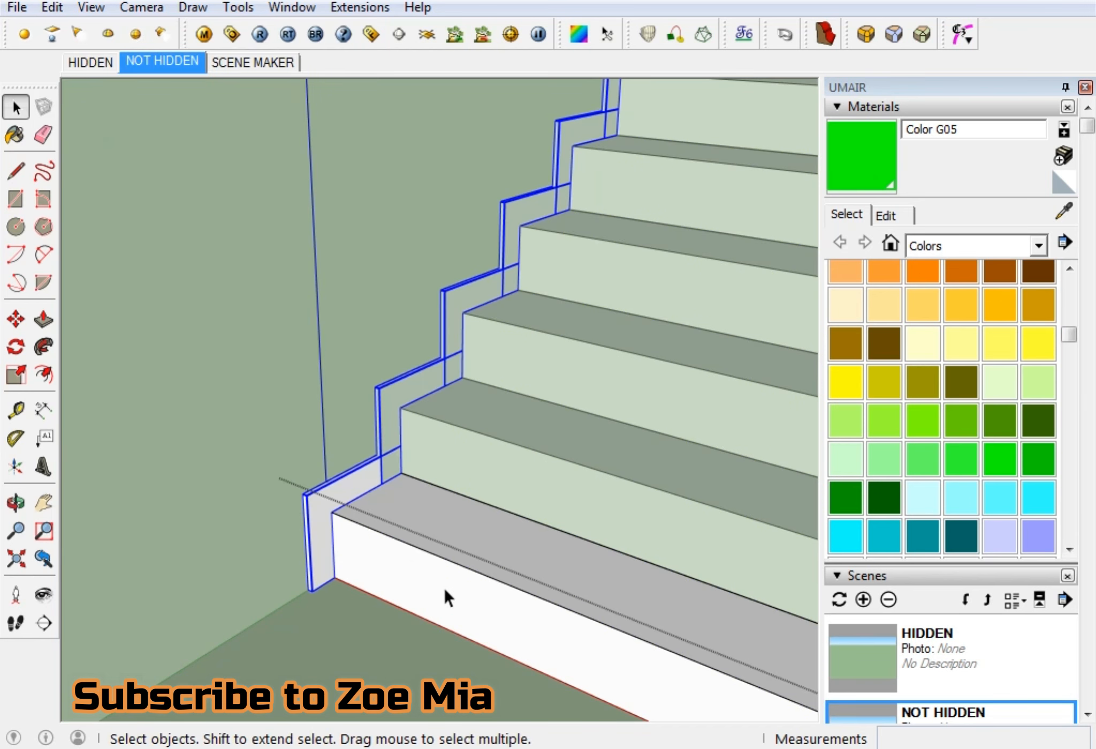
pyautogui.press('Escape')
# Lift the skirting piece out of the top step's component with Eneroth Lift Entities and leave the component.
pyautogui.moveTo(410, 556); pyautogui.dragTo(590, 462, button='middle')
pyautogui.scroll(4, 565, 348)
pyautogui.moveTo(567, 353); pyautogui.dragTo(587, 576, button='middle')
pyautogui.click(584, 503)
pyautogui.moveTo(461, 529); pyautogui.dragTo(593, 474, button='middle')
pyautogui.doubleClick(493, 523)
pyautogui.click(408, 485)
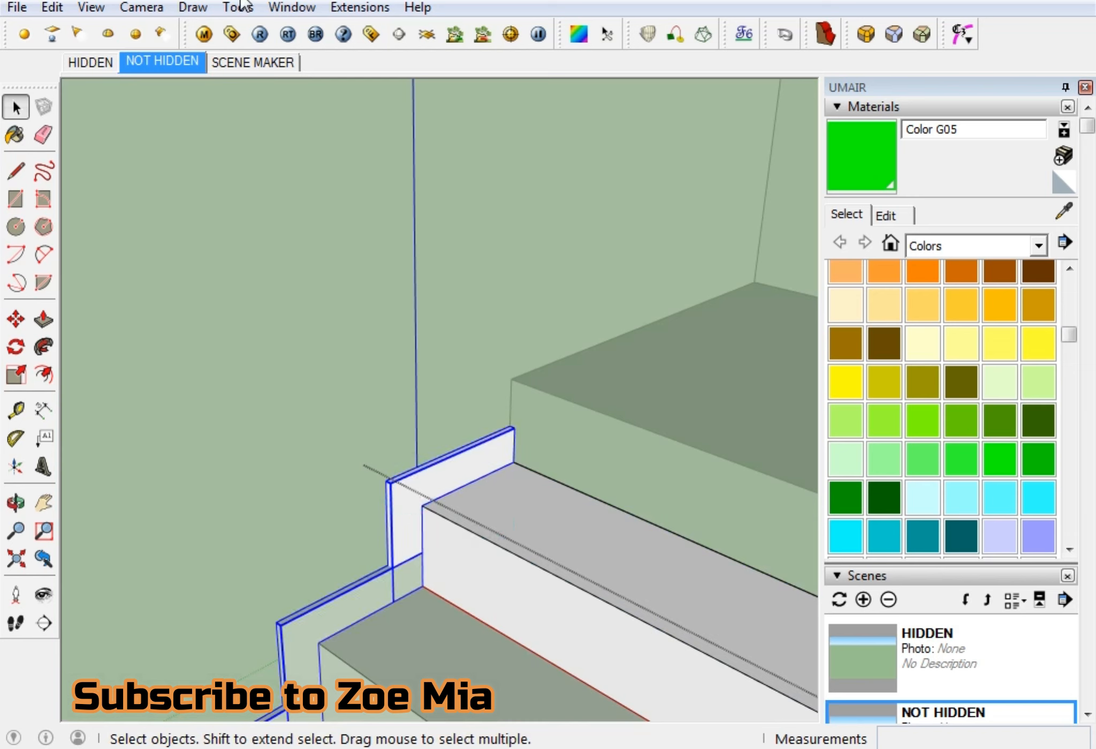
pyautogui.click(353, 7)
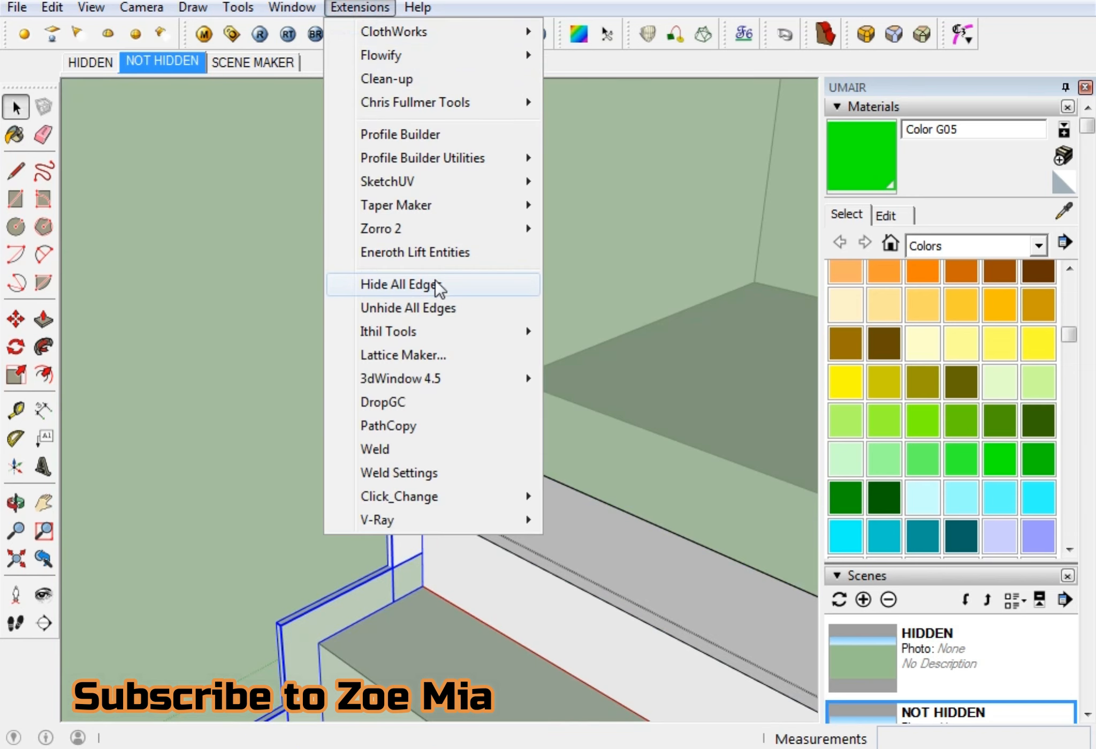
pyautogui.click(442, 255)
pyautogui.click(486, 340)
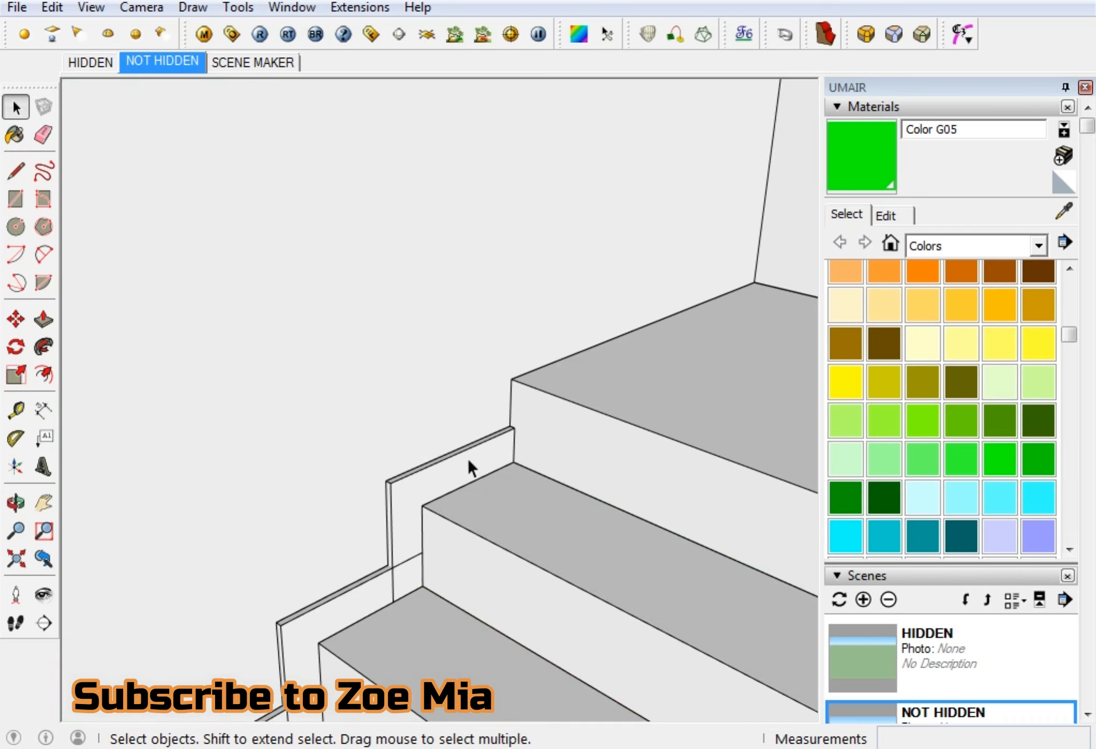
# Examine the lifted skirting pieces individually and check how neighbouring pieces meet along the stairs.
pyautogui.moveTo(362, 592); pyautogui.dragTo(447, 445, button='middle')
pyautogui.scroll(2, 610, 153)
pyautogui.keyDown('shift'); pyautogui.moveTo(611, 153); pyautogui.dragTo(614, 234, button='middle'); pyautogui.keyUp('shift')
pyautogui.doubleClick(364, 597)
pyautogui.click(381, 581)
pyautogui.moveTo(436, 537); pyautogui.dragTo(437, 629, button='middle')
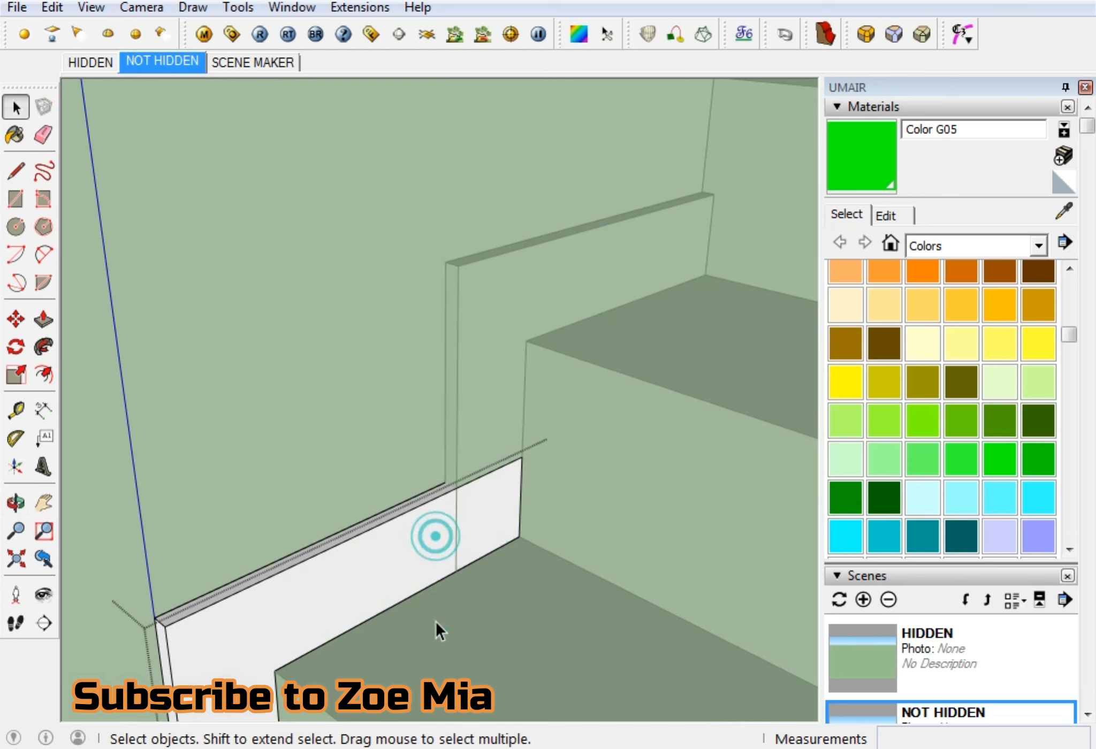
pyautogui.doubleClick(393, 557)
pyautogui.moveTo(380, 554); pyautogui.dragTo(457, 424, button='middle')
# Copy the upper skirting piece up to the next step at the landing, aligning its lower corner with the step's inner corner.
pyautogui.click(459, 421)
pyautogui.click(494, 313)
pyautogui.press('m')
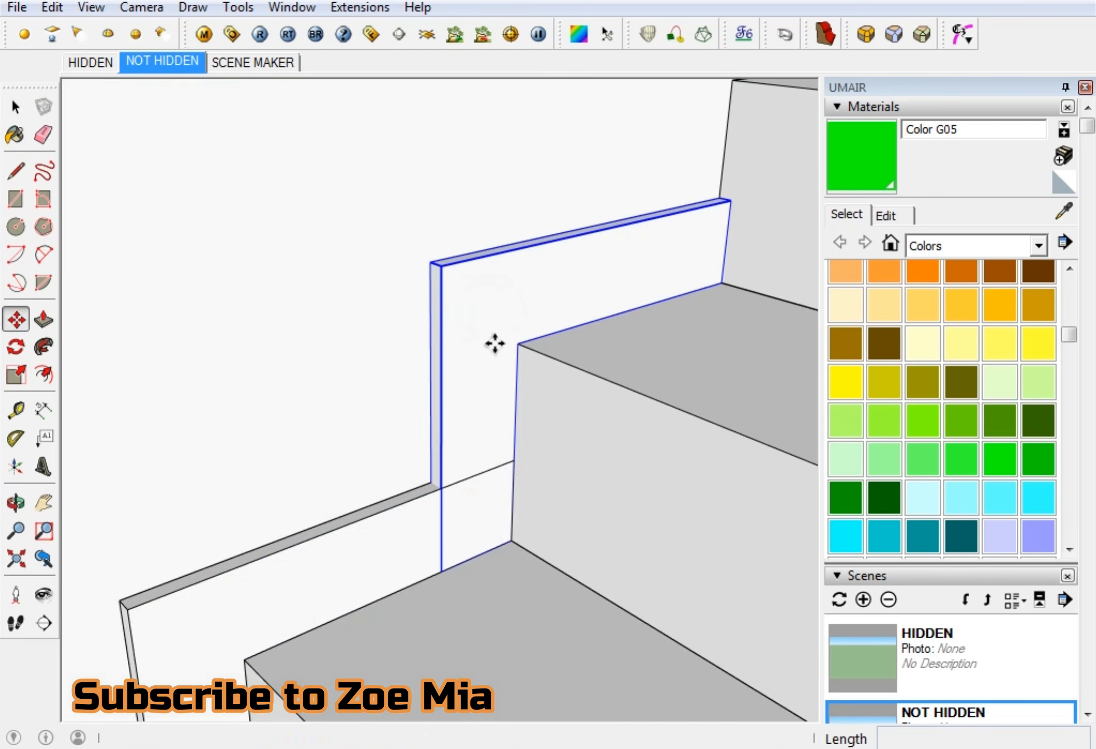
pyautogui.press('ctrl')
pyautogui.click(442, 569)
pyautogui.click(629, 313)
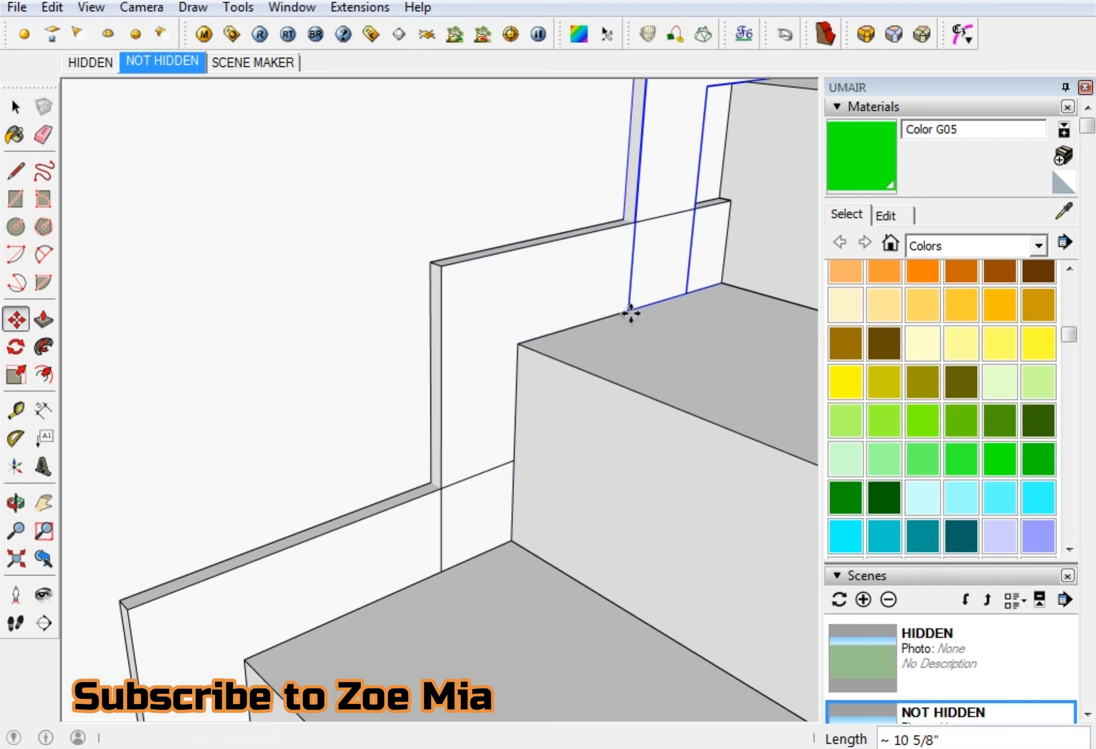
pyautogui.click(686, 297)
pyautogui.click(727, 276)
# Open the copied skirting piece at the landing and stretch its far end further along the wall.
pyautogui.moveTo(727, 277); pyautogui.dragTo(560, 360, button='middle')
pyautogui.press('space')
pyautogui.doubleClick(559, 350)
pyautogui.click(530, 271)
pyautogui.press('m')
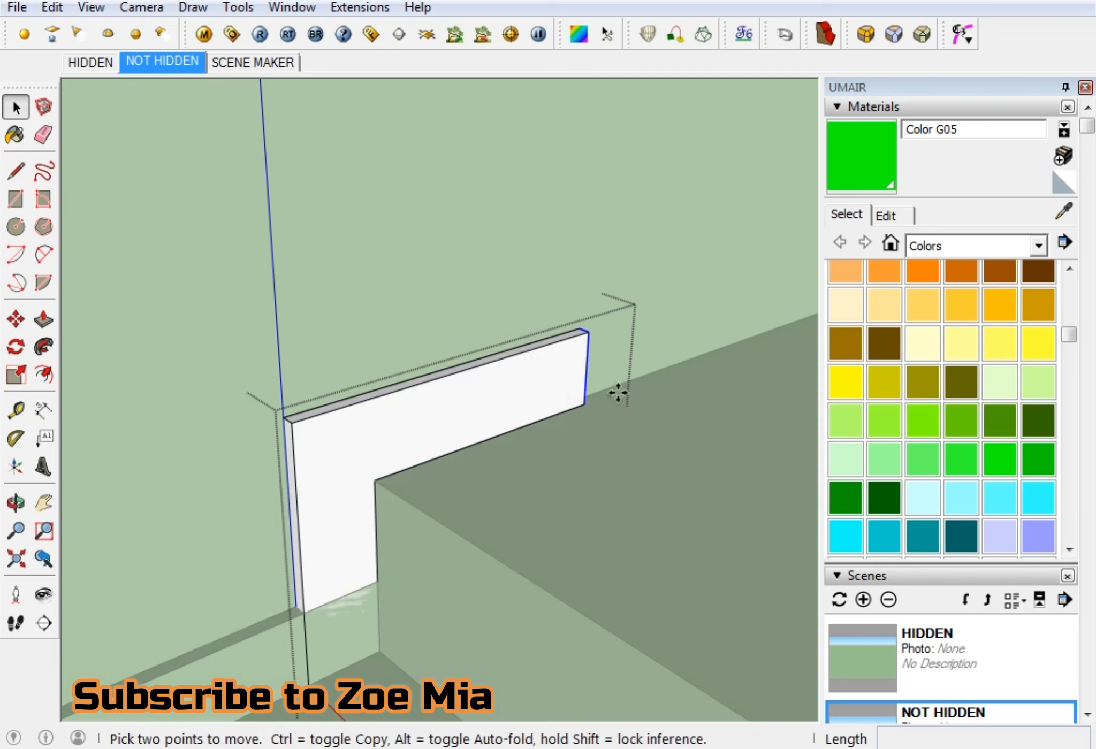
pyautogui.click(585, 332)
pyautogui.keyDown('shift'); pyautogui.moveTo(647, 312); pyautogui.dragTo(176, 522, button='middle'); pyautogui.keyUp('shift')
pyautogui.click(685, 347)
pyautogui.moveTo(615, 397); pyautogui.dragTo(731, 383, button='middle')
pyautogui.press('space')
pyautogui.click(731, 383)
# Examine the spiral staircase's baluster component and the handrail line connecting the baluster tops.
pyautogui.scroll(-2, 625, 343)
pyautogui.moveTo(541, 348); pyautogui.dragTo(607, 607, button='middle')
pyautogui.scroll(-4, 652, 490)
pyautogui.scroll(-5, 653, 491)
pyautogui.moveTo(663, 423); pyautogui.dragTo(246, 633, button='middle')
pyautogui.scroll(5, 344, 575)
pyautogui.scroll(5, 335, 550)
pyautogui.click(360, 524)
pyautogui.scroll(3, 359, 523)
pyautogui.doubleClick(370, 542)
pyautogui.scroll(2, 353, 426)
pyautogui.click(356, 448)
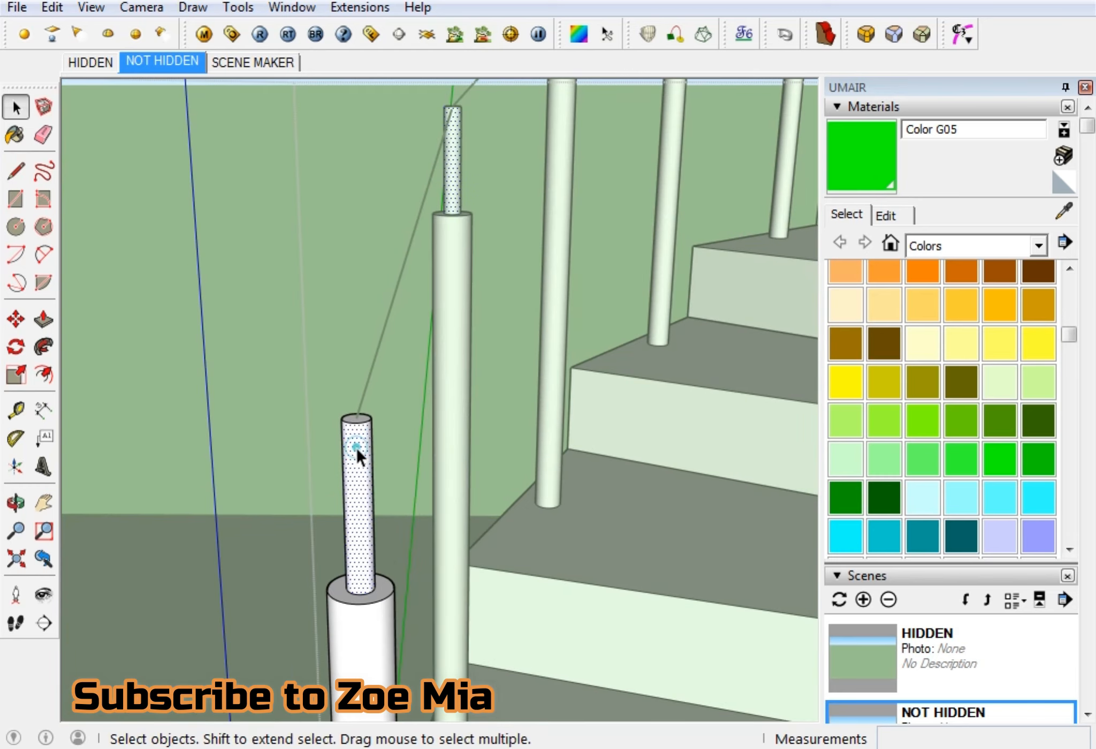
pyautogui.click(360, 444)
pyautogui.click(374, 355)
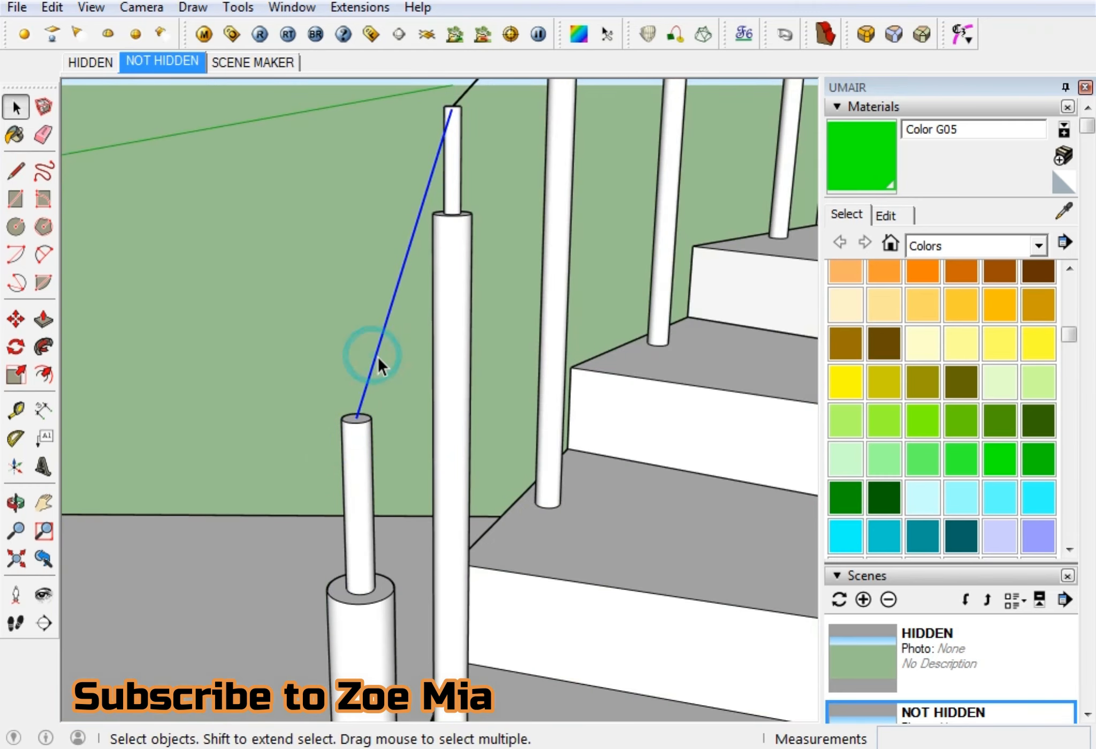
pyautogui.scroll(-8, 378, 357)
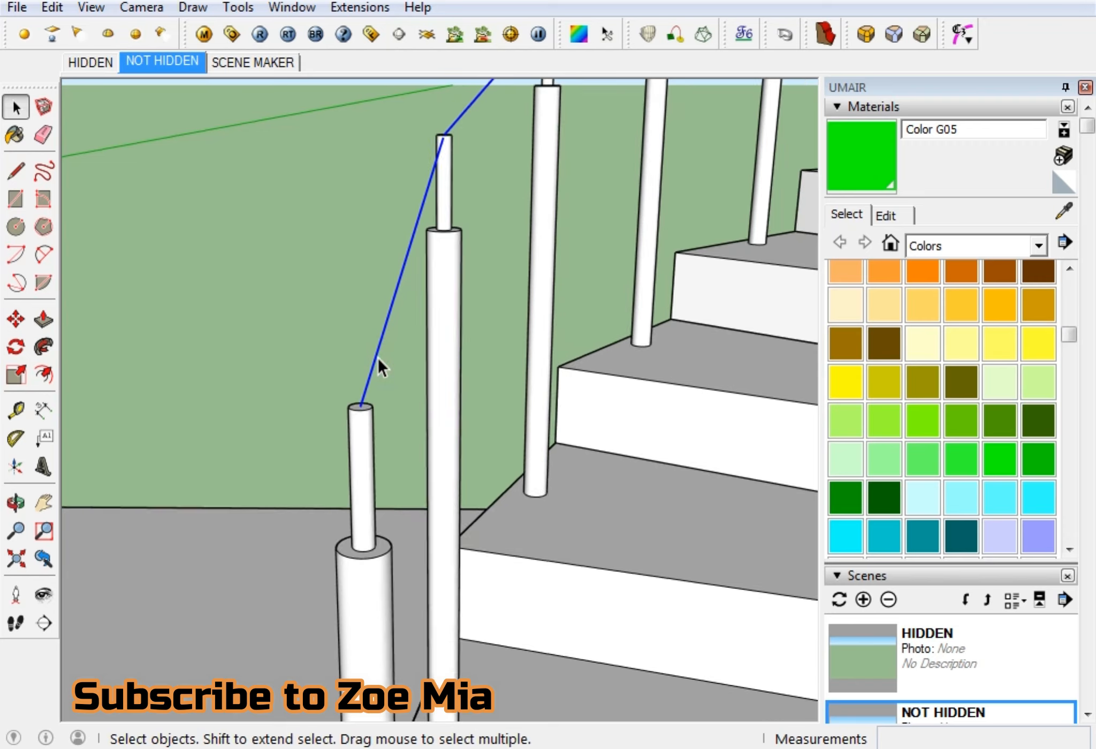
# Remove the existing handrail line and open the spiral step component at the outer balusters.
pyautogui.click(338, 391)
pyautogui.scroll(5, 382, 418)
pyautogui.doubleClick(416, 392)
pyautogui.click(421, 378)
pyautogui.scroll(2, 422, 367)
pyautogui.moveTo(433, 215); pyautogui.dragTo(332, 551)
pyautogui.moveTo(403, 420); pyautogui.dragTo(326, 411, button='middle')
pyautogui.scroll(4, 233, 388)
pyautogui.scroll(-5, 272, 387)
pyautogui.click(272, 373)
pyautogui.scroll(2, 249, 387)
pyautogui.scroll(3, 250, 386)
pyautogui.click(244, 385)
pyautogui.moveTo(244, 385); pyautogui.dragTo(254, 576, button='middle')
# Draw a line inside the step component from the centre of the baluster's top to the centre of the next baluster's top.
pyautogui.press('l')
pyautogui.scroll(2, 252, 536)
pyautogui.scroll(3, 251, 557)
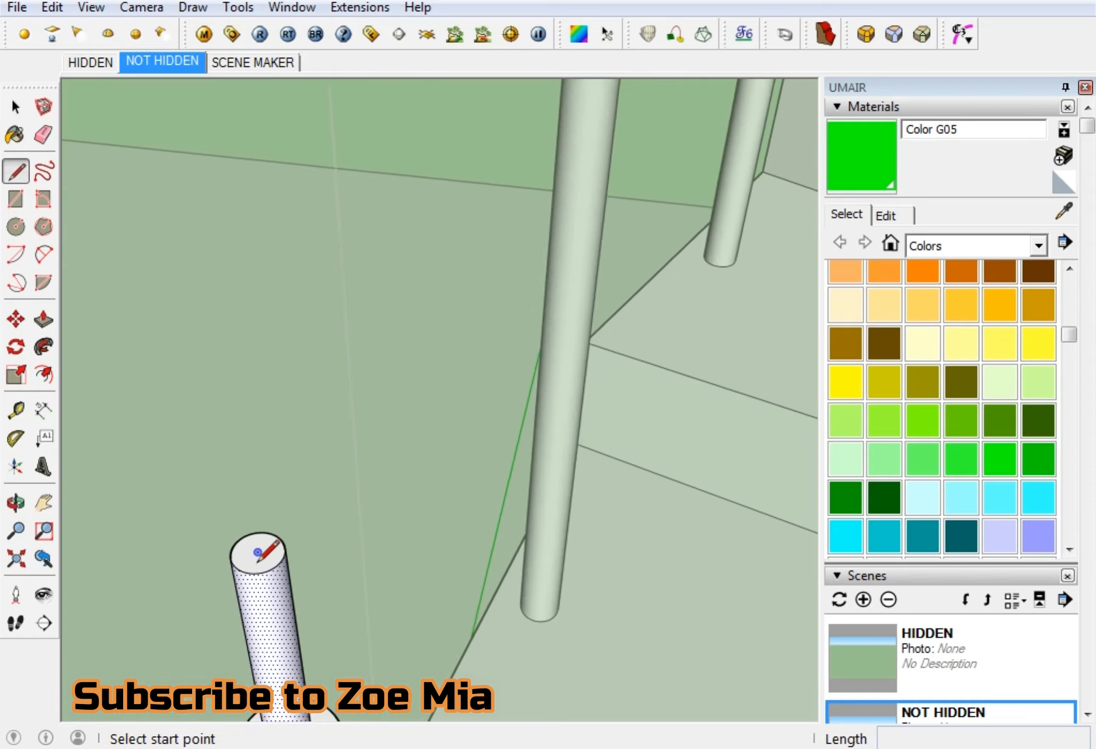
pyautogui.click(258, 549)
pyautogui.scroll(-5, 480, 331)
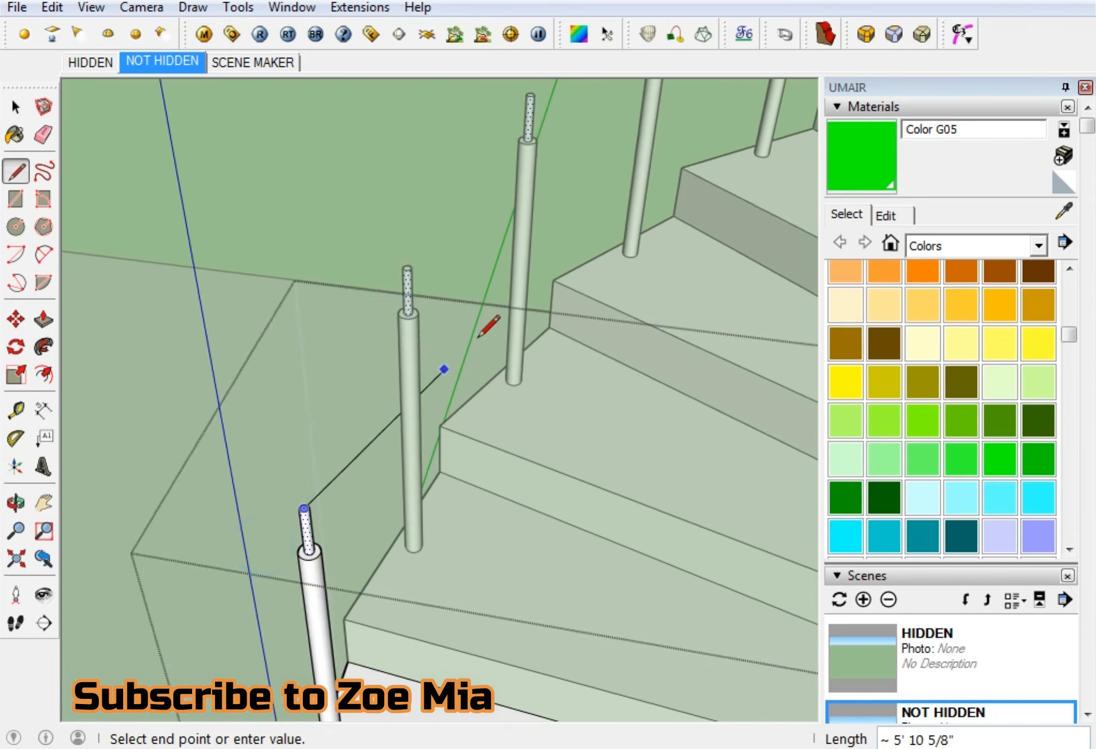
pyautogui.scroll(3, 401, 407)
pyautogui.scroll(4, 318, 413)
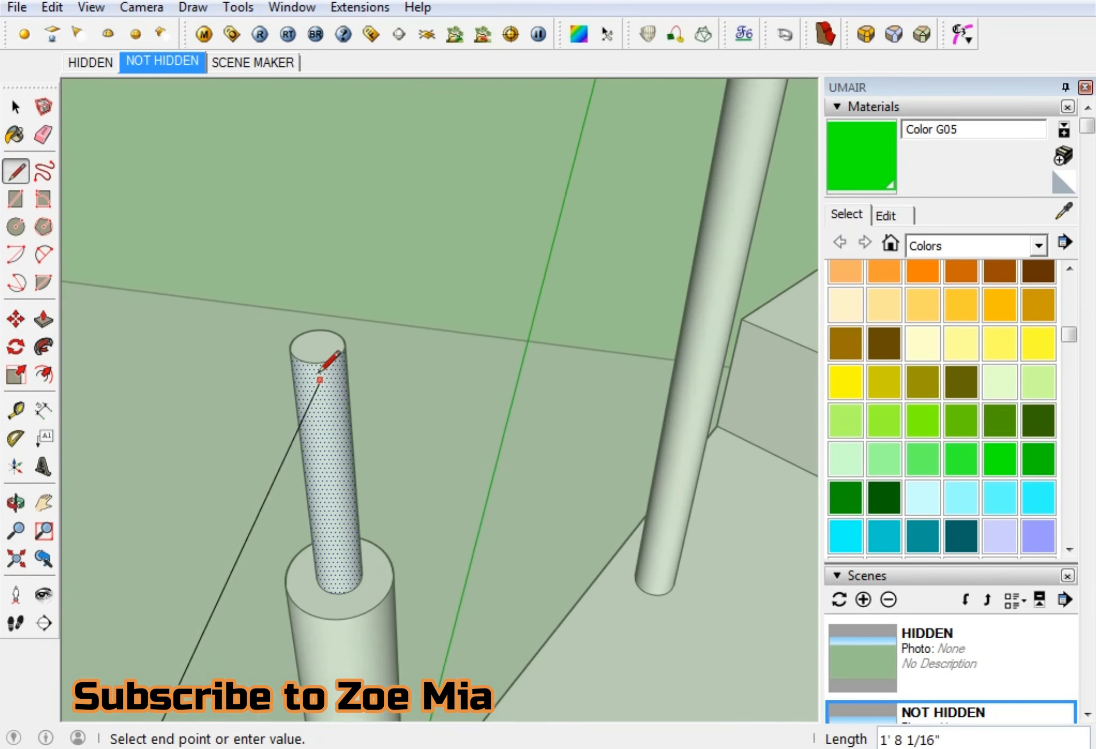
pyautogui.click(317, 346)
pyautogui.press('space')
# Try a round tube along the component's rail line with From Diam 1, To Diam 1, center path position and 25 sides.
pyautogui.scroll(-4, 348, 400)
pyautogui.click(305, 247)
pyautogui.moveTo(367, 399); pyautogui.dragTo(381, 421, button='middle')
pyautogui.click(347, 375)
pyautogui.doubleClick(381, 421)
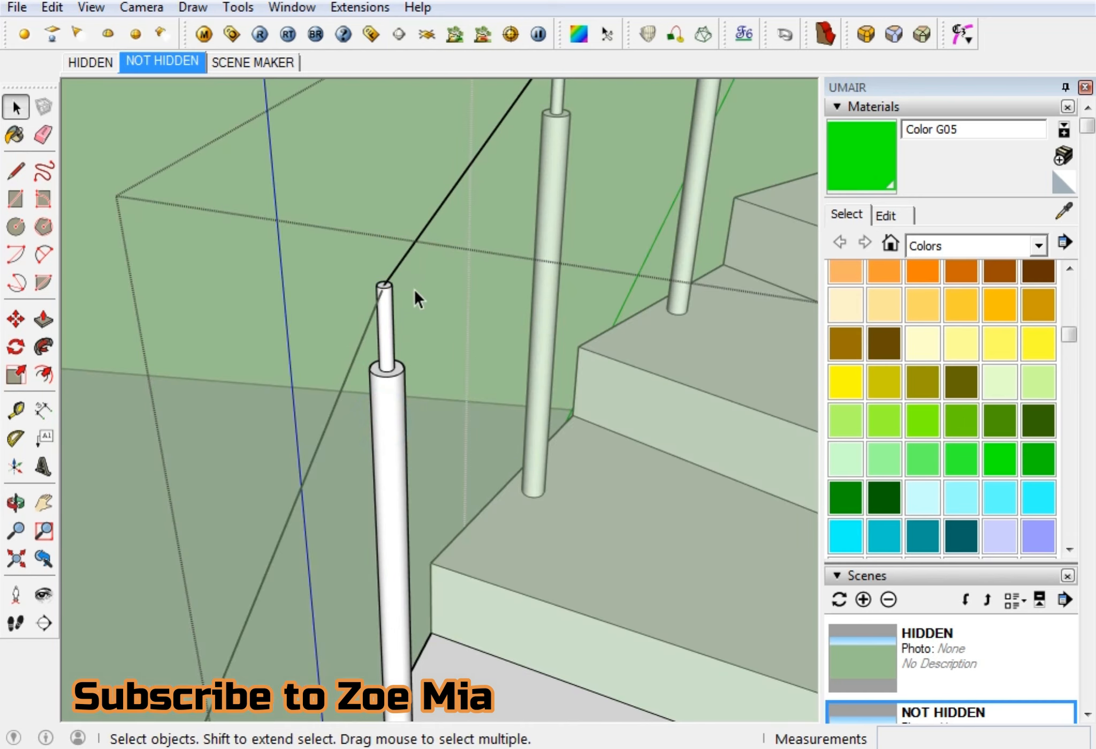
pyautogui.keyDown('shift'); pyautogui.moveTo(389, 280); pyautogui.dragTo(383, 365, button='middle'); pyautogui.keyUp('shift')
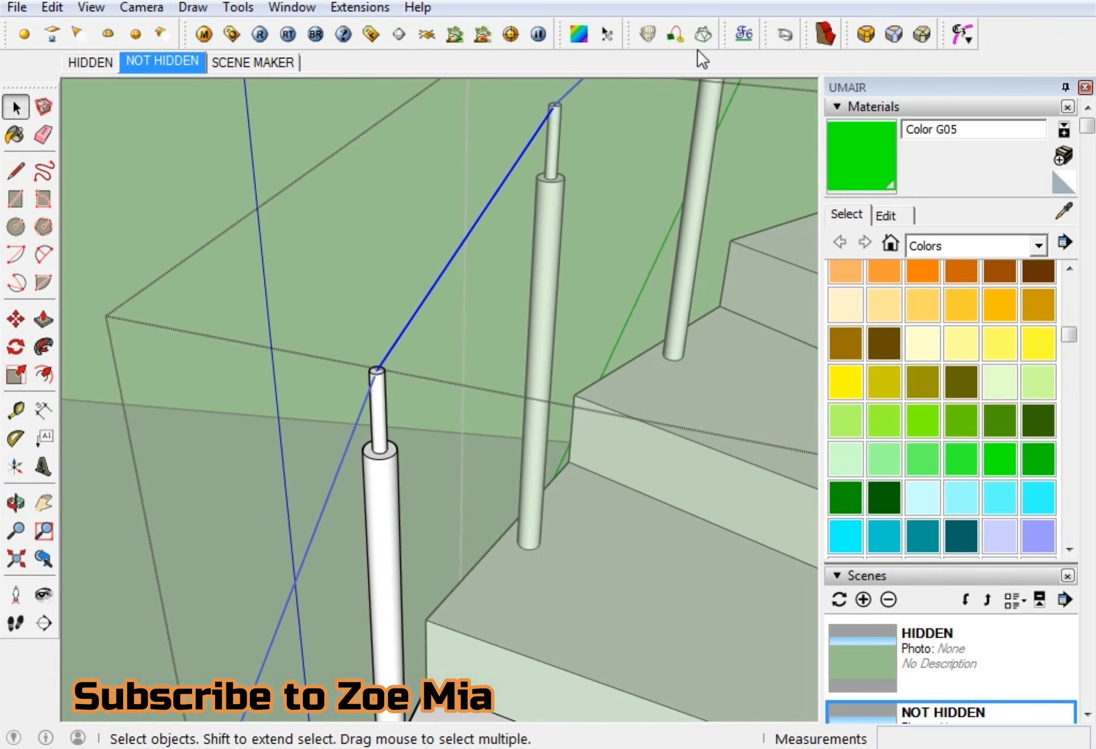
pyautogui.click(785, 35)
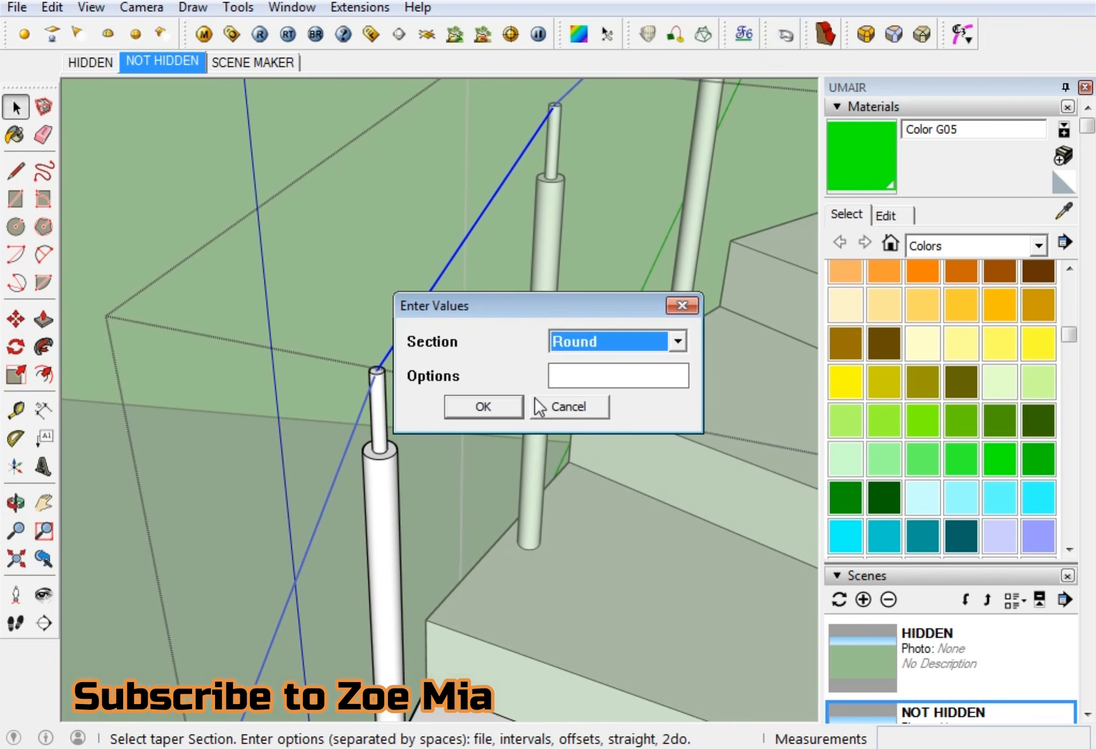
pyautogui.click(496, 409)
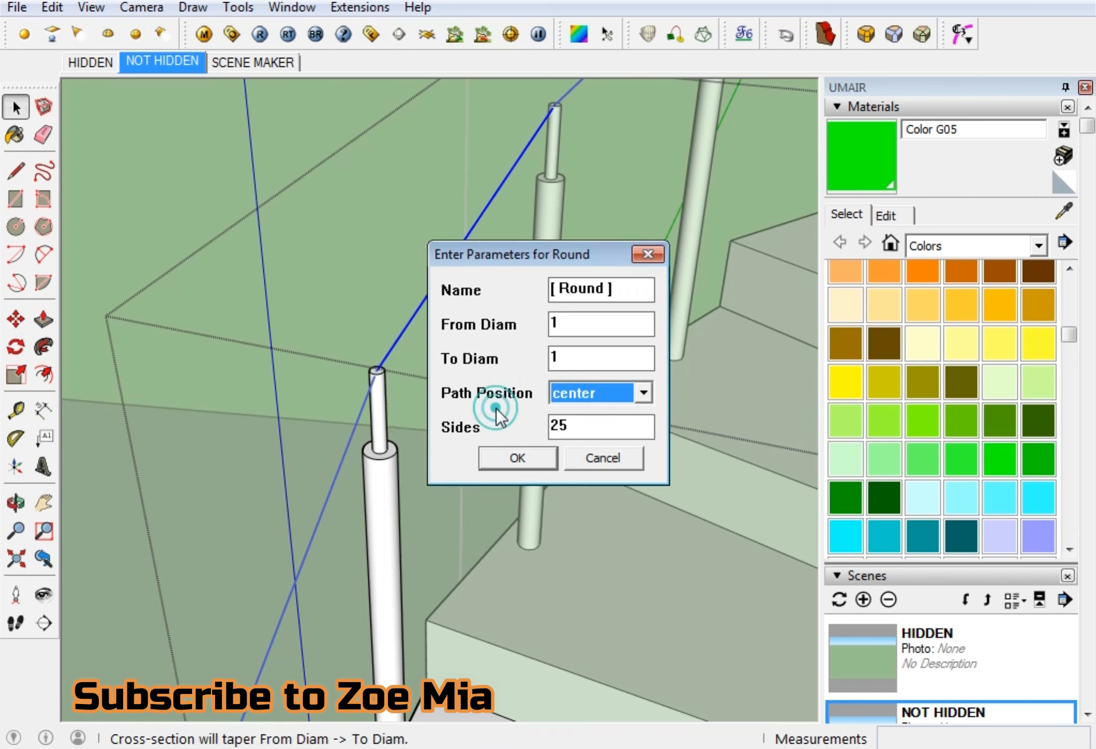
pyautogui.click(533, 458)
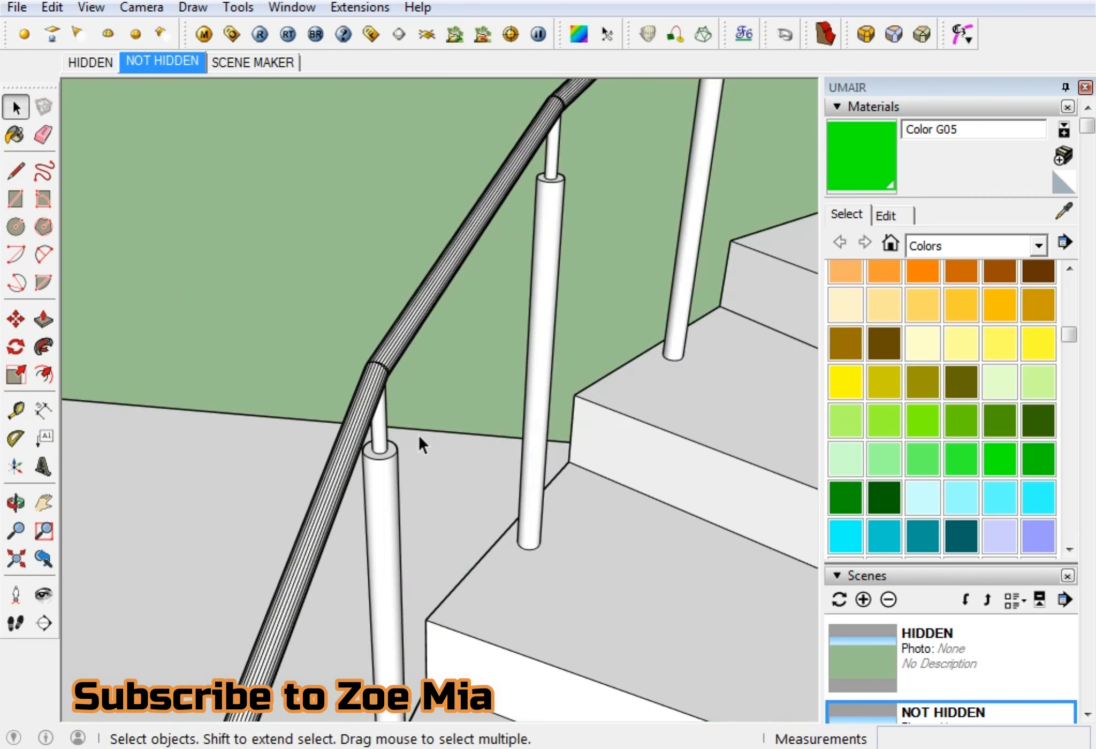
# Soften the edges of the handrail tube segments, including coplanar ones.
pyautogui.scroll(5, 370, 358)
pyautogui.moveTo(368, 375); pyautogui.dragTo(843, 426, button='middle')
pyautogui.click(15, 106)
pyautogui.click(391, 547)
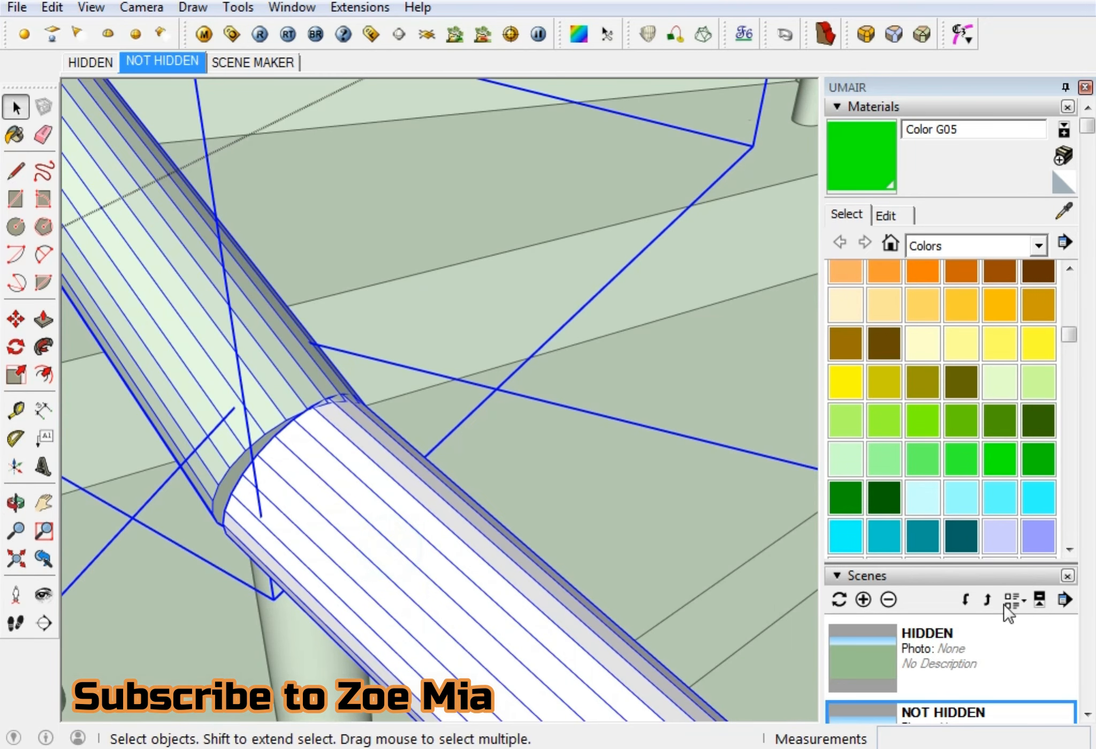
pyautogui.scroll(-5, 1057, 515)
pyautogui.scroll(-10, 1057, 515)
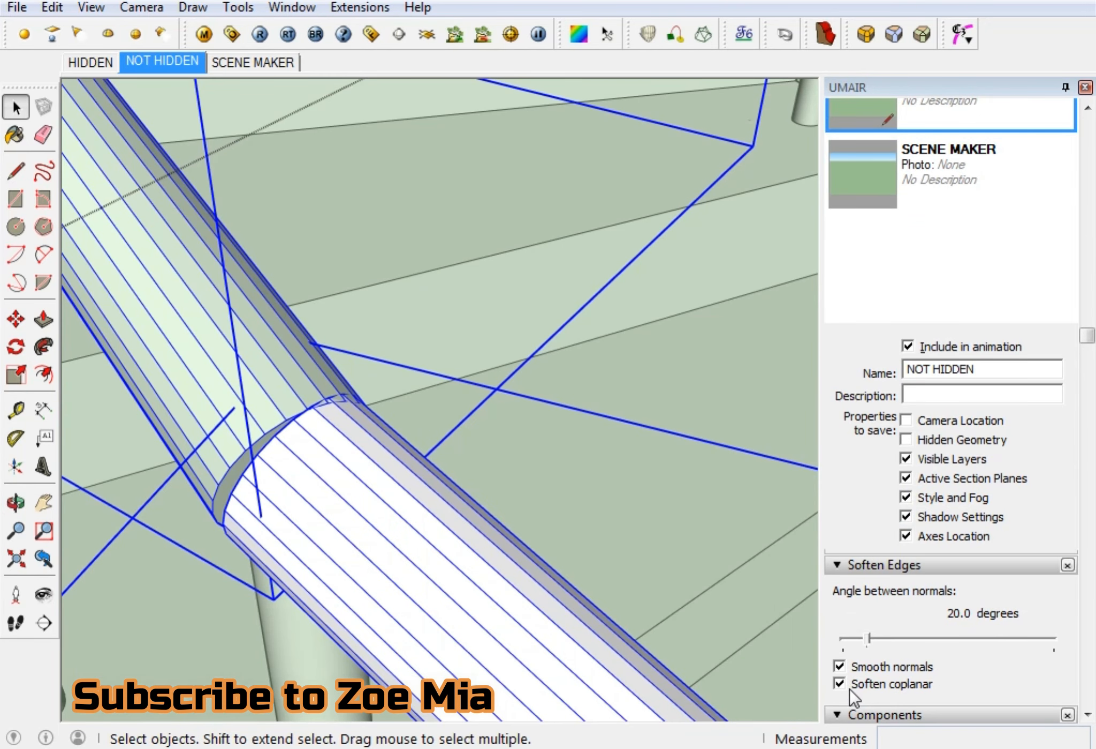
pyautogui.click(840, 684)
pyautogui.scroll(-5, 843, 616)
pyautogui.scroll(-3, 446, 551)
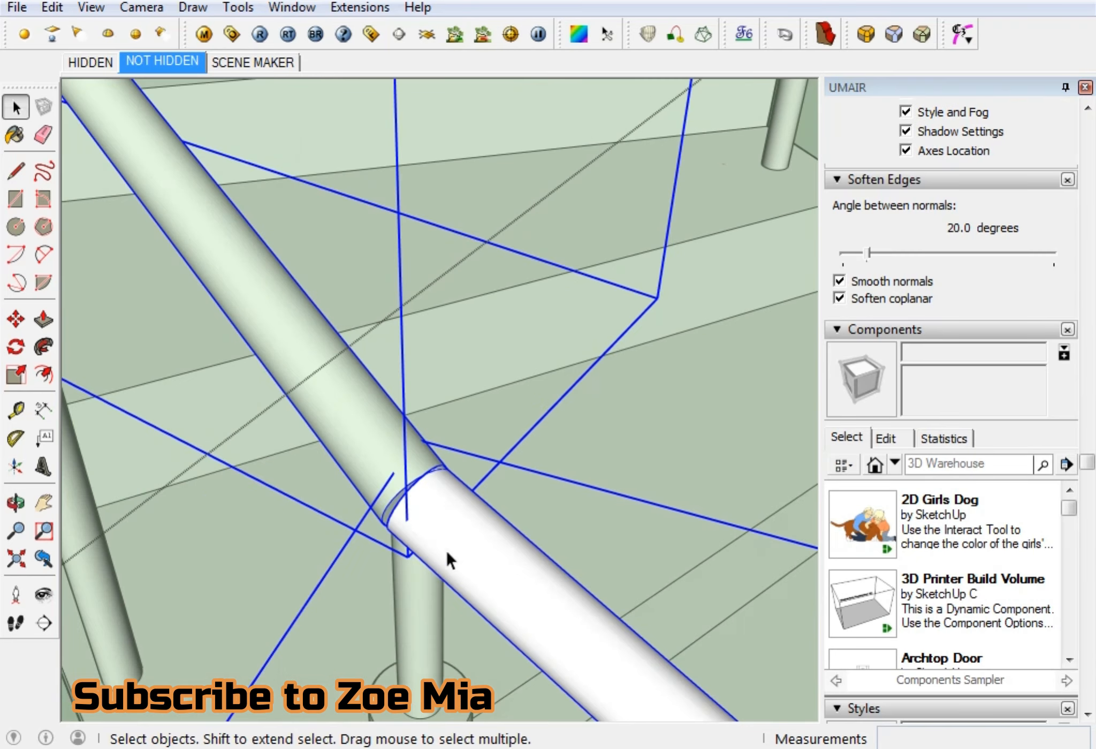
# Inspect the joint between neighbouring tube segments and remove the tubes, keeping the rail line.
pyautogui.moveTo(428, 530); pyautogui.dragTo(428, 480, button='middle')
pyautogui.scroll(-3, 495, 532)
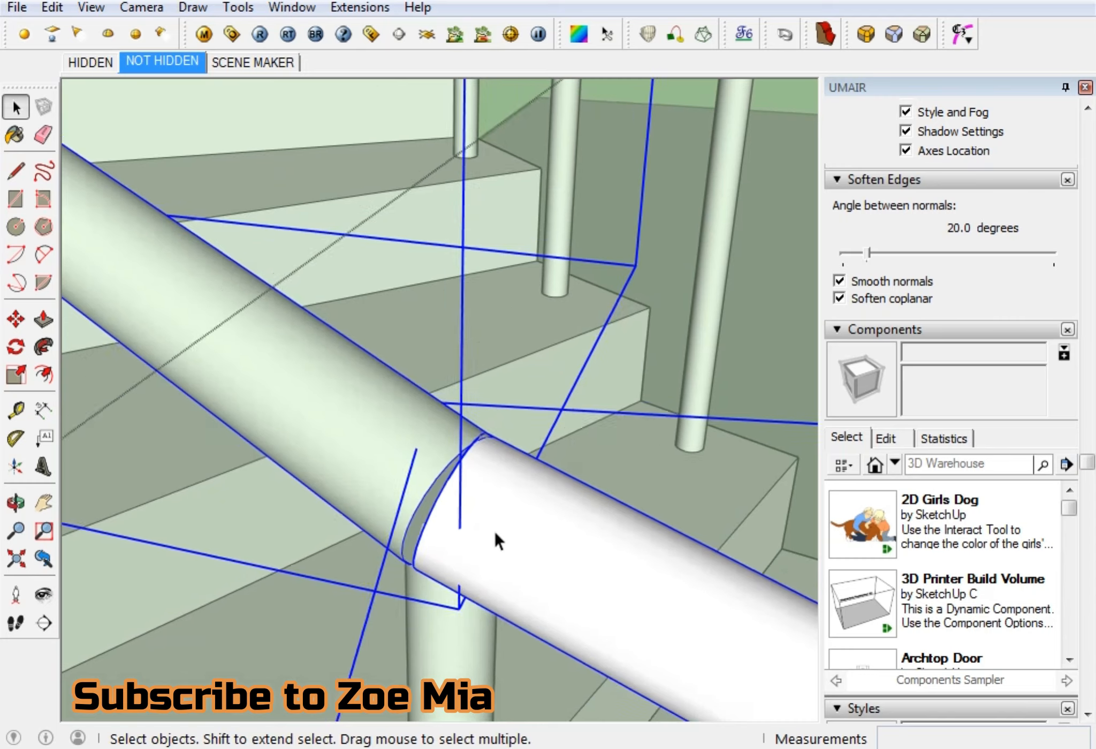
pyautogui.click(529, 545)
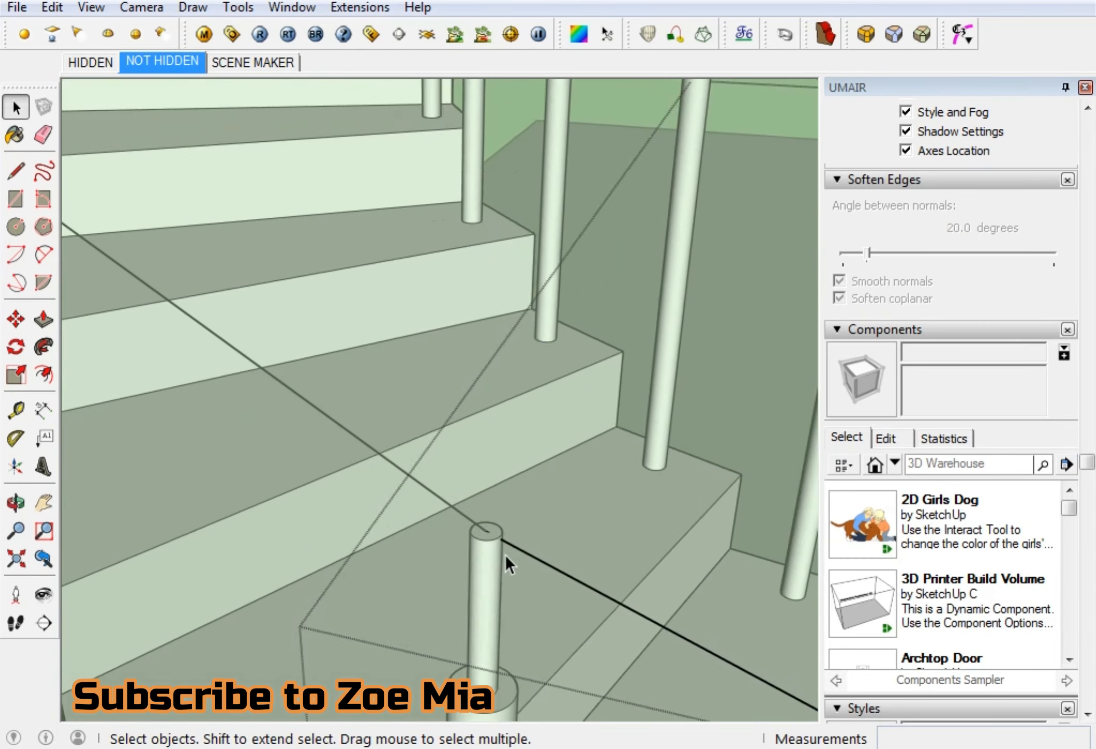
# Lift the rail line out of the spiral step component with Eneroth Lift Entities.
pyautogui.moveTo(505, 555); pyautogui.dragTo(489, 528, button='middle')
pyautogui.click(493, 517)
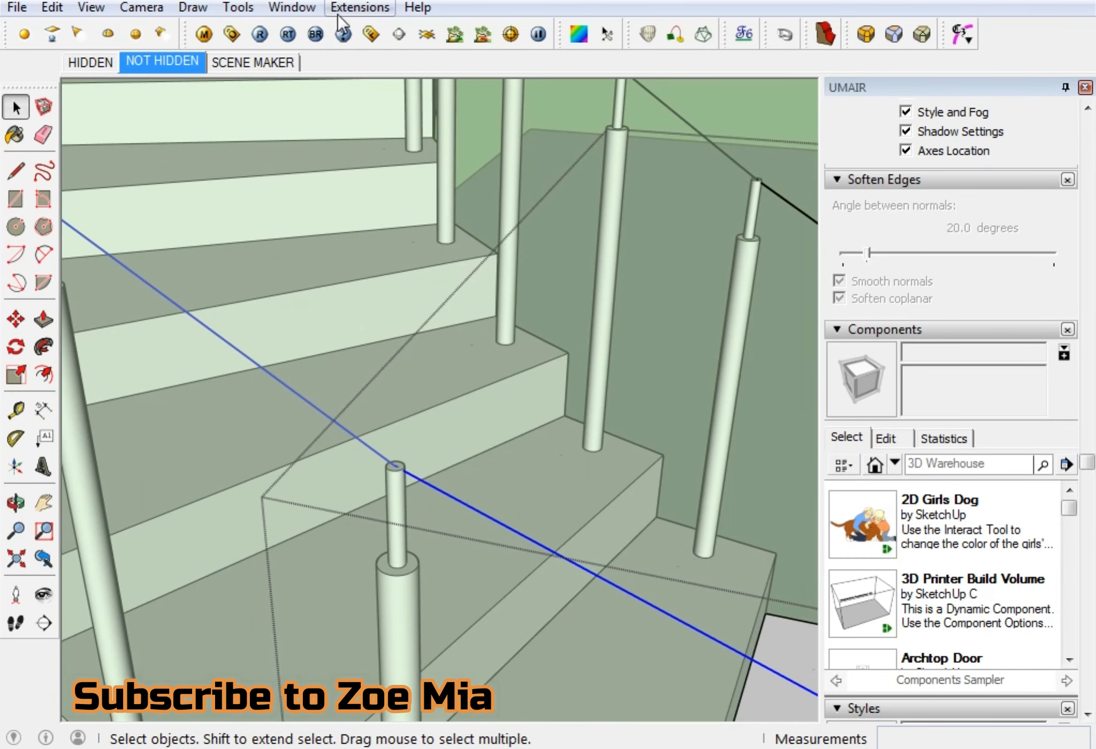
pyautogui.click(357, 8)
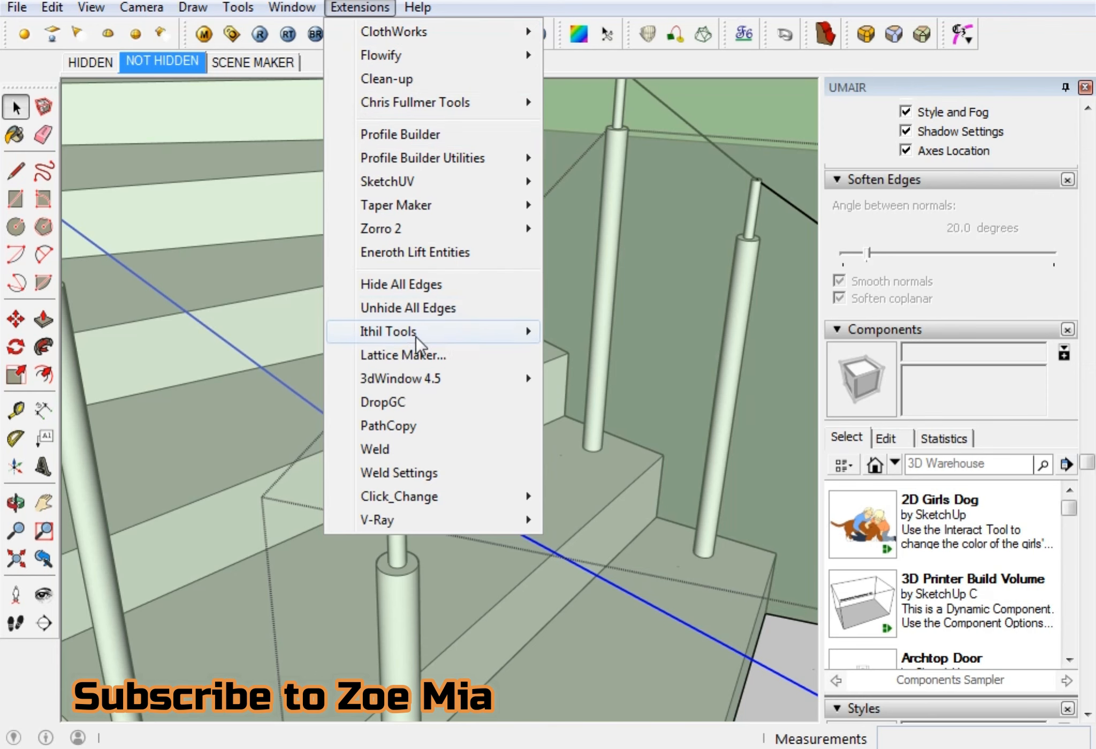
pyautogui.click(421, 251)
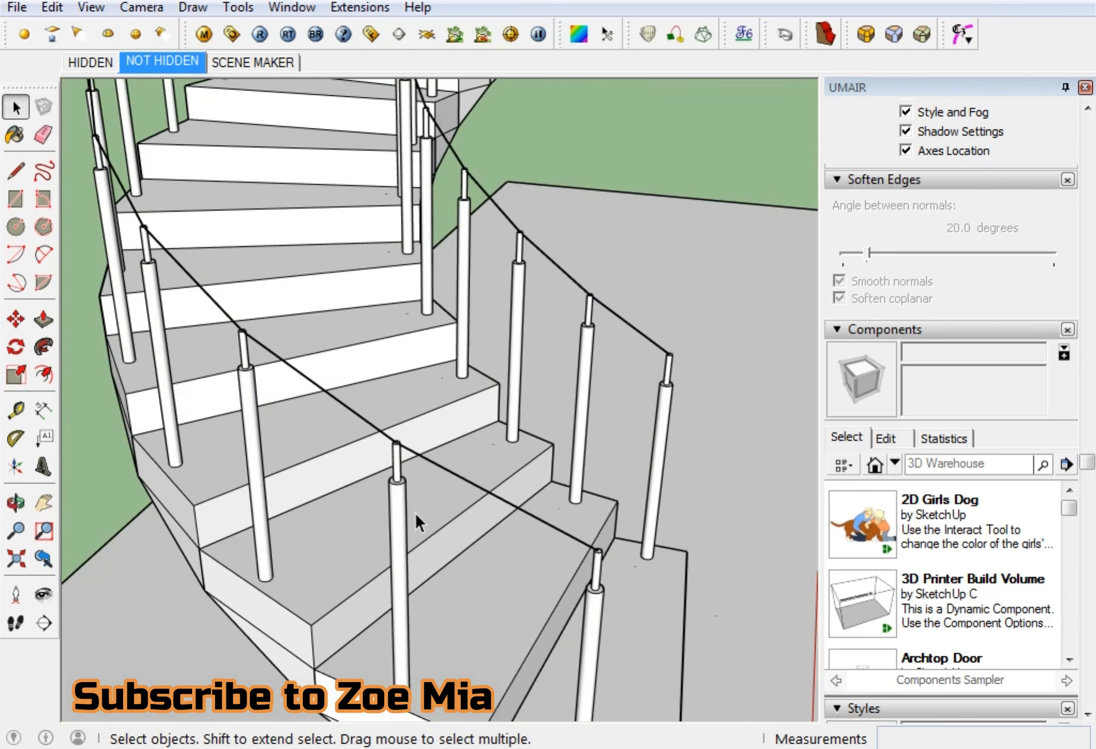
# Check the lifted rail line segments and the baluster geometry remaining inside the step component.
pyautogui.scroll(3, 419, 482)
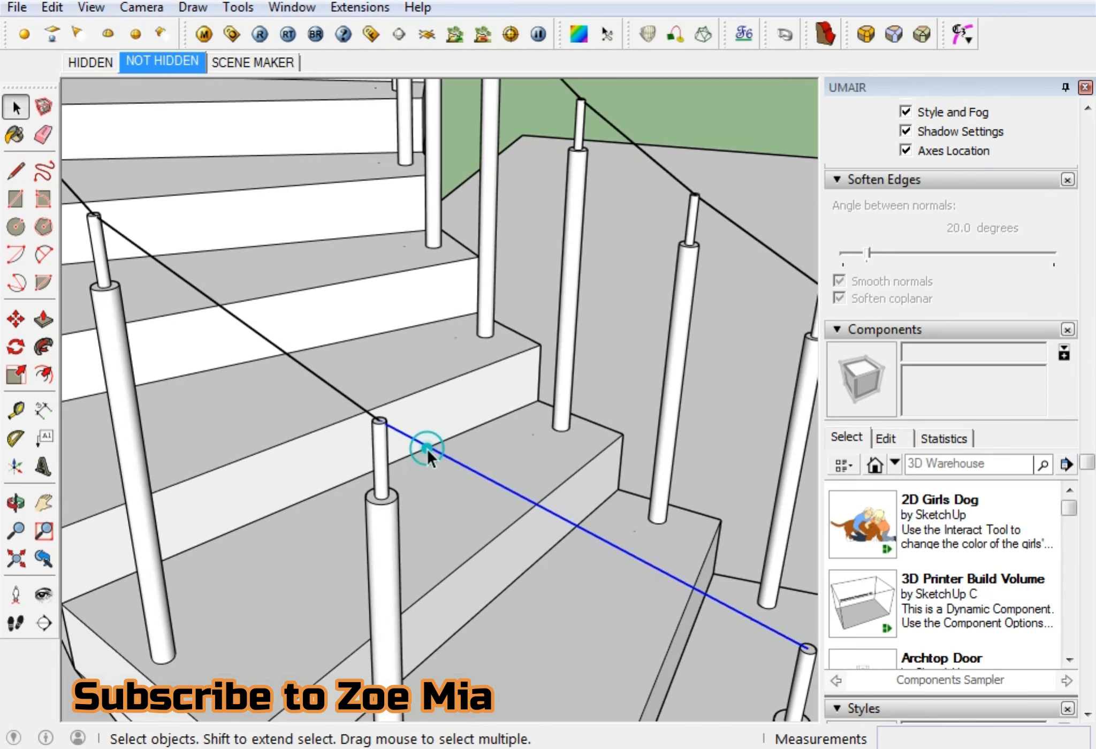
pyautogui.click(346, 401)
pyautogui.moveTo(343, 399); pyautogui.dragTo(288, 432, button='middle')
pyautogui.click(288, 429)
pyautogui.click(290, 431)
pyautogui.click(337, 554)
pyautogui.doubleClick(338, 554)
pyautogui.click(338, 553)
pyautogui.moveTo(354, 475); pyautogui.dragTo(295, 564)
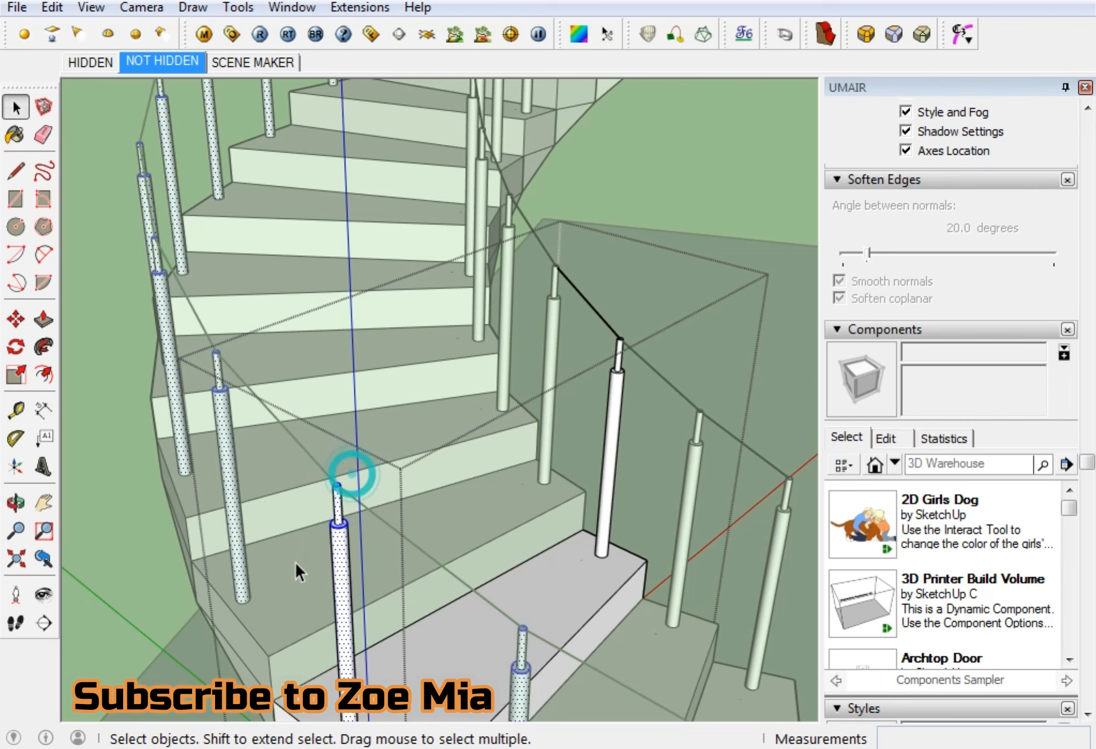
pyautogui.click(120, 517)
# Select the whole lifted outer rail line on the spiral staircase and smooth it with Curvizard's Smooth Contours at a 5.0° angle.
pyautogui.tripleClick(312, 459)
pyautogui.scroll(-3, 346, 500)
pyautogui.scroll(5, 352, 504)
pyautogui.moveTo(352, 503)
pyautogui.mouseDown(button='middle')
pyautogui.moveTo(185, 485)
pyautogui.moveTo(370, 494)
pyautogui.mouseUp(button='middle')
pyautogui.keyDown('shift'); pyautogui.moveTo(569, 414); pyautogui.dragTo(251, 602, button='middle'); pyautogui.keyUp('shift')
pyautogui.scroll(5, 418, 472)
pyautogui.moveTo(419, 472); pyautogui.dragTo(475, 385, button='middle')
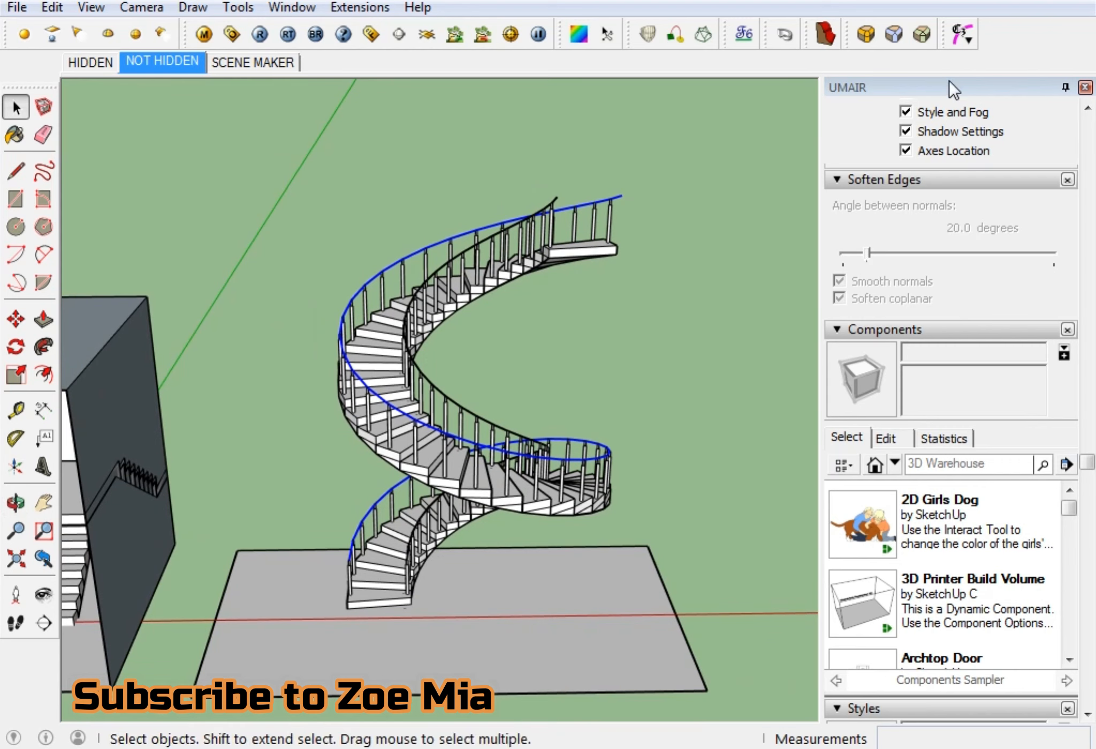
pyautogui.scroll(5, 365, 580)
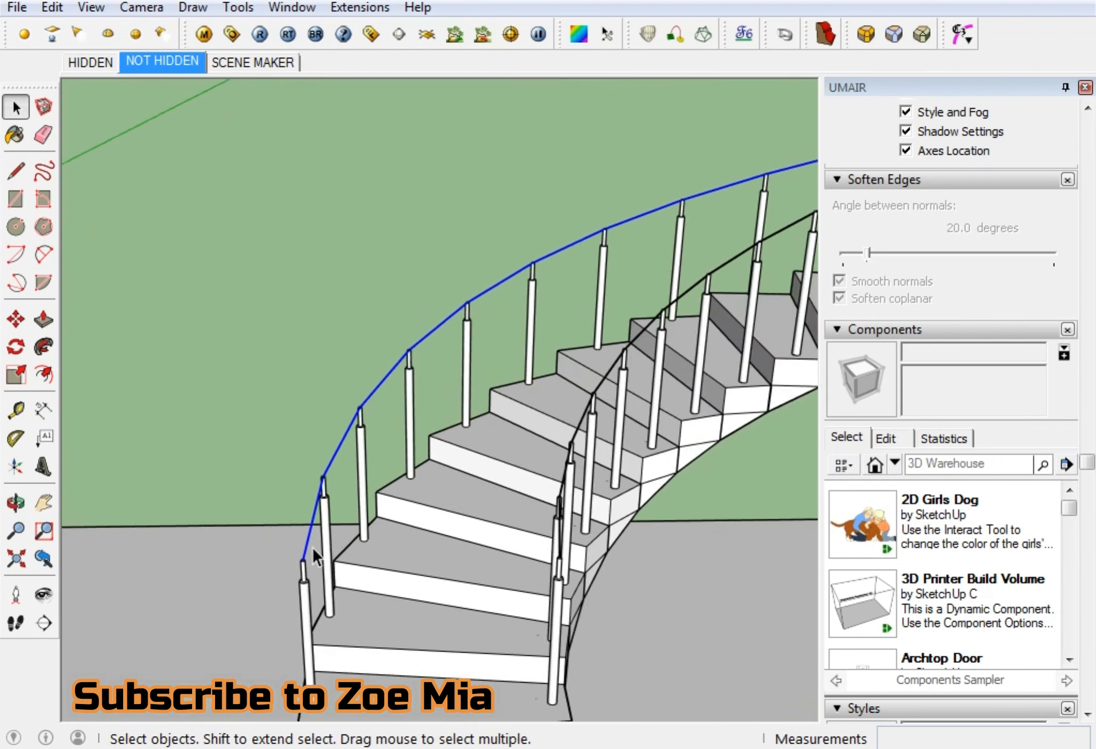
pyautogui.scroll(5, 313, 547)
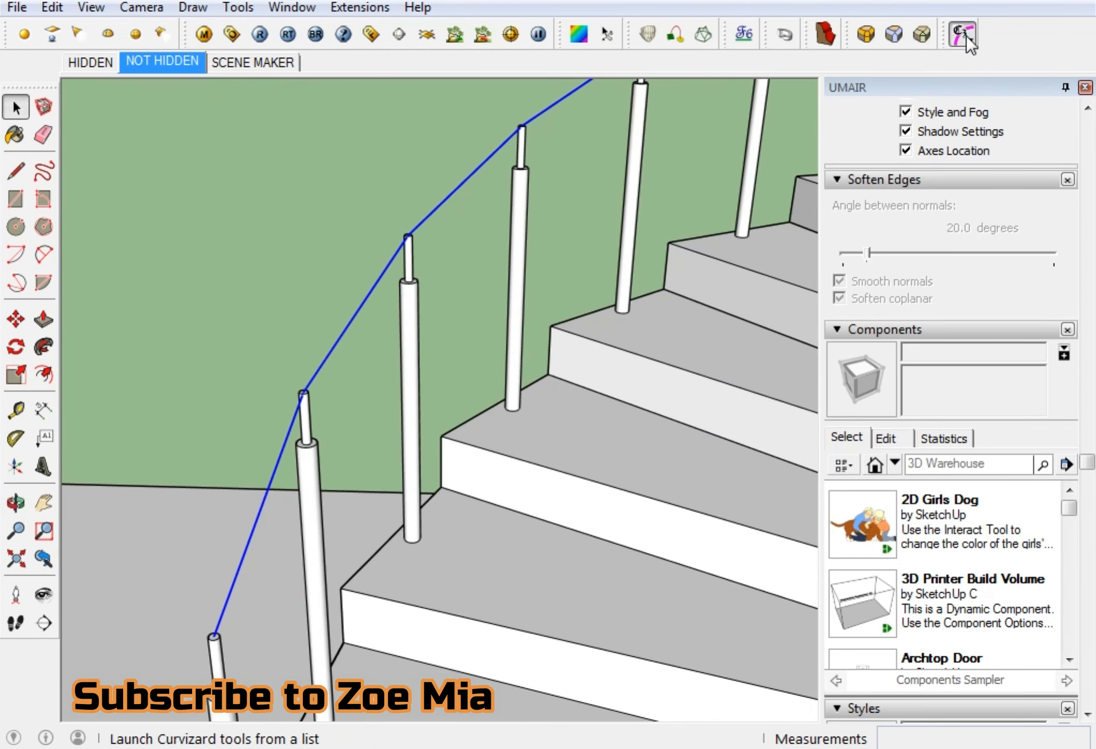
pyautogui.click(963, 34)
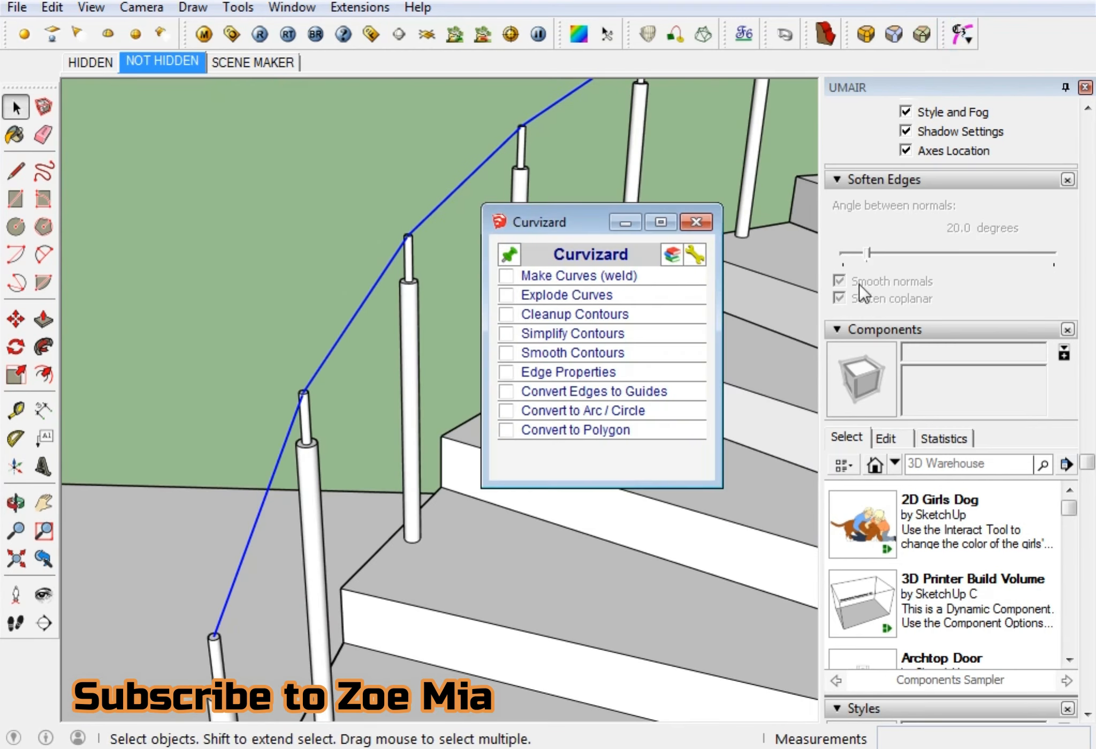
pyautogui.click(580, 354)
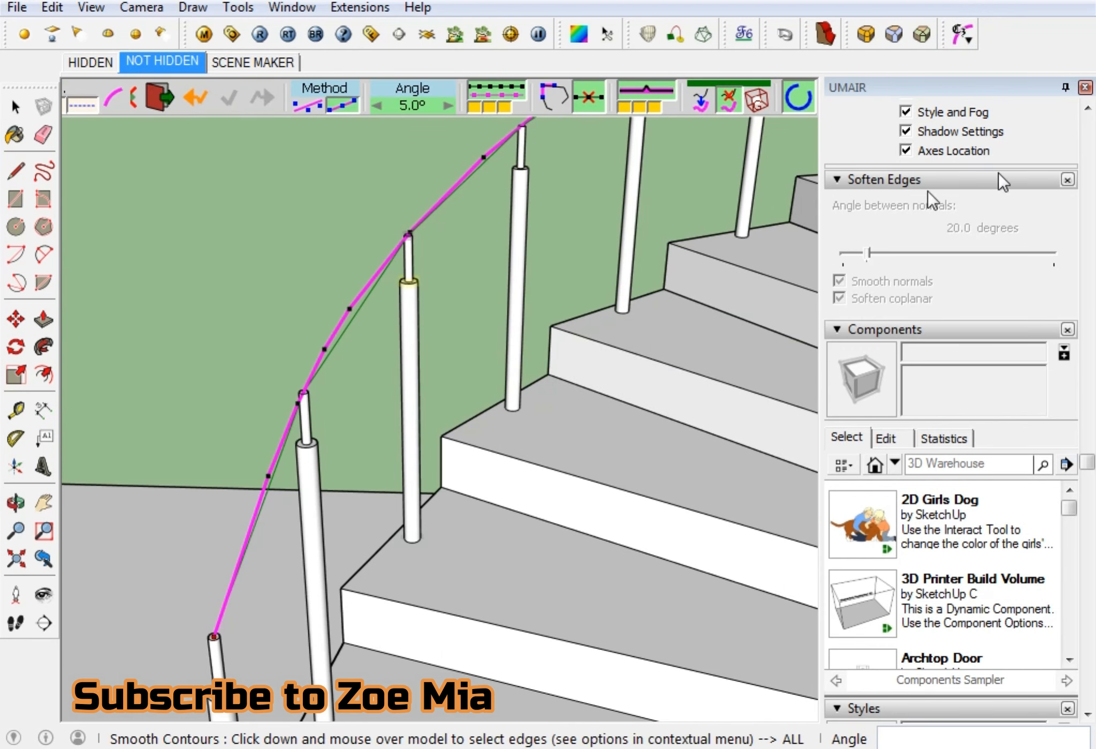
pyautogui.scroll(8, 1047, 249)
pyautogui.click(1085, 88)
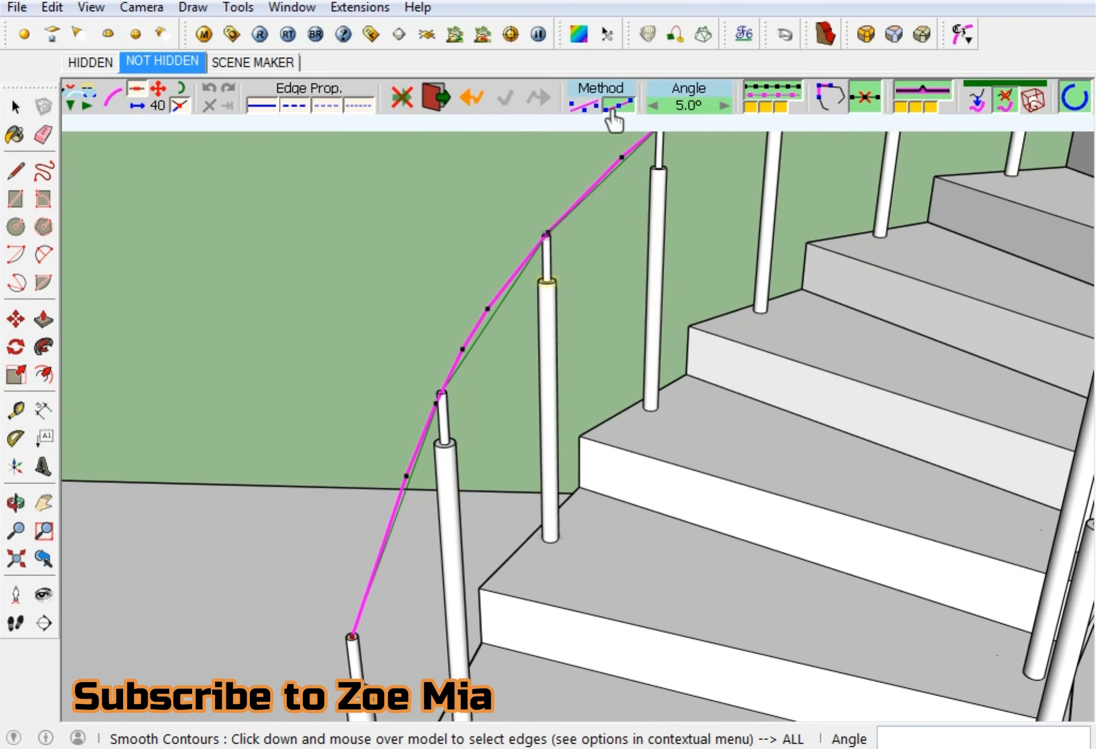
pyautogui.click(621, 111)
pyautogui.click(623, 110)
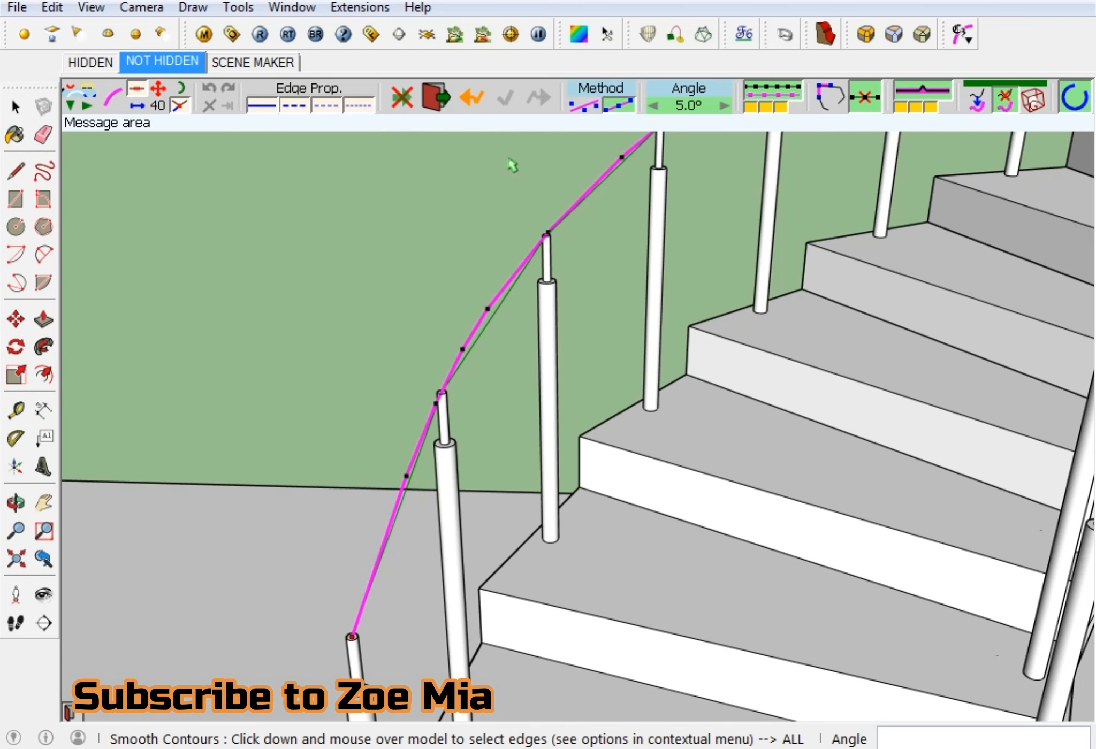
pyautogui.click(335, 307)
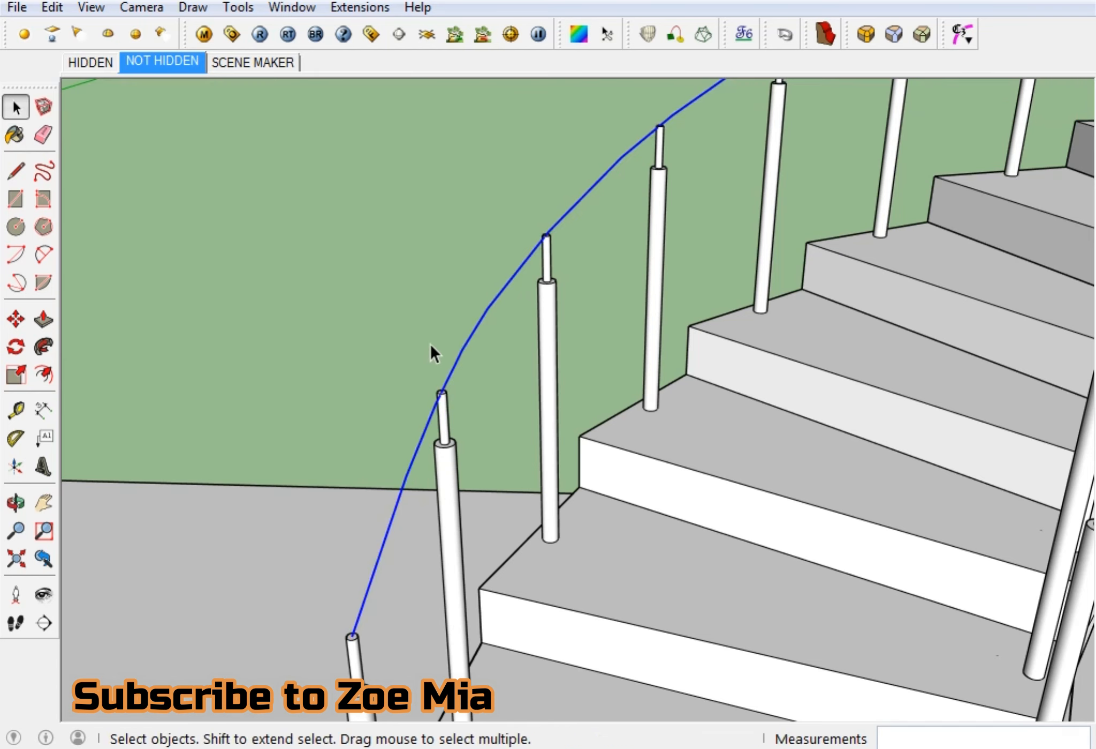
# Generate a round tube along the smoothed outer rail line, accepting the cross-section ends.
pyautogui.scroll(-2, 445, 358)
pyautogui.moveTo(457, 389); pyautogui.dragTo(480, 335, button='middle')
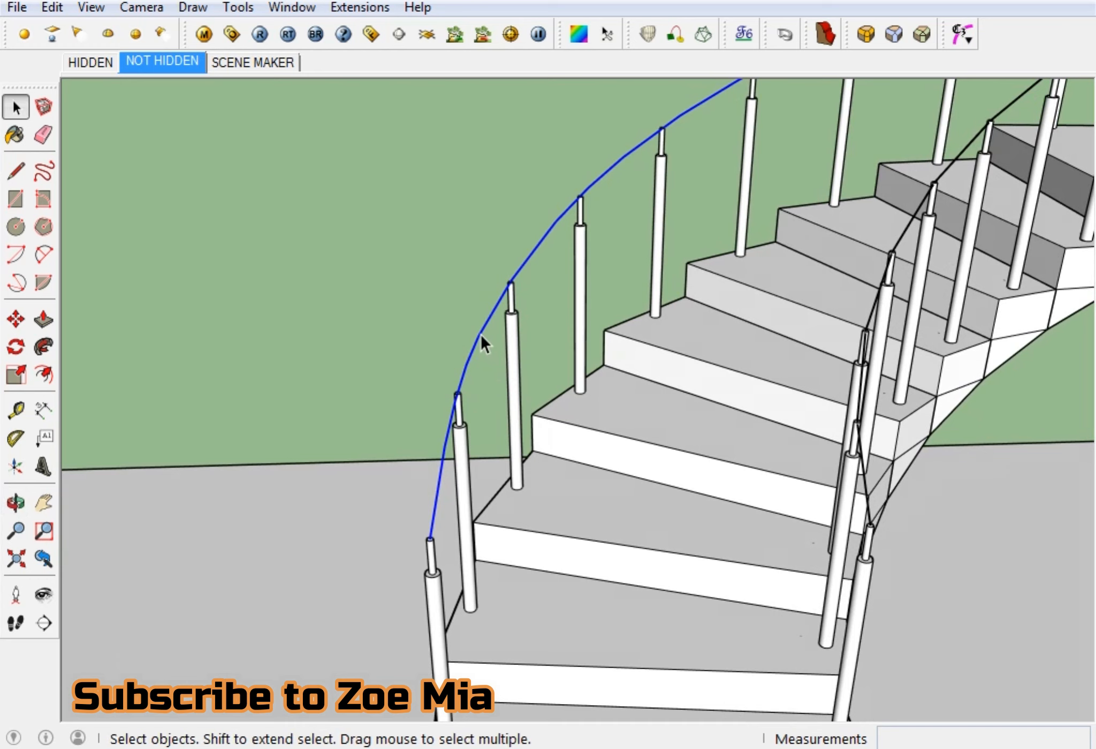
pyautogui.click(785, 36)
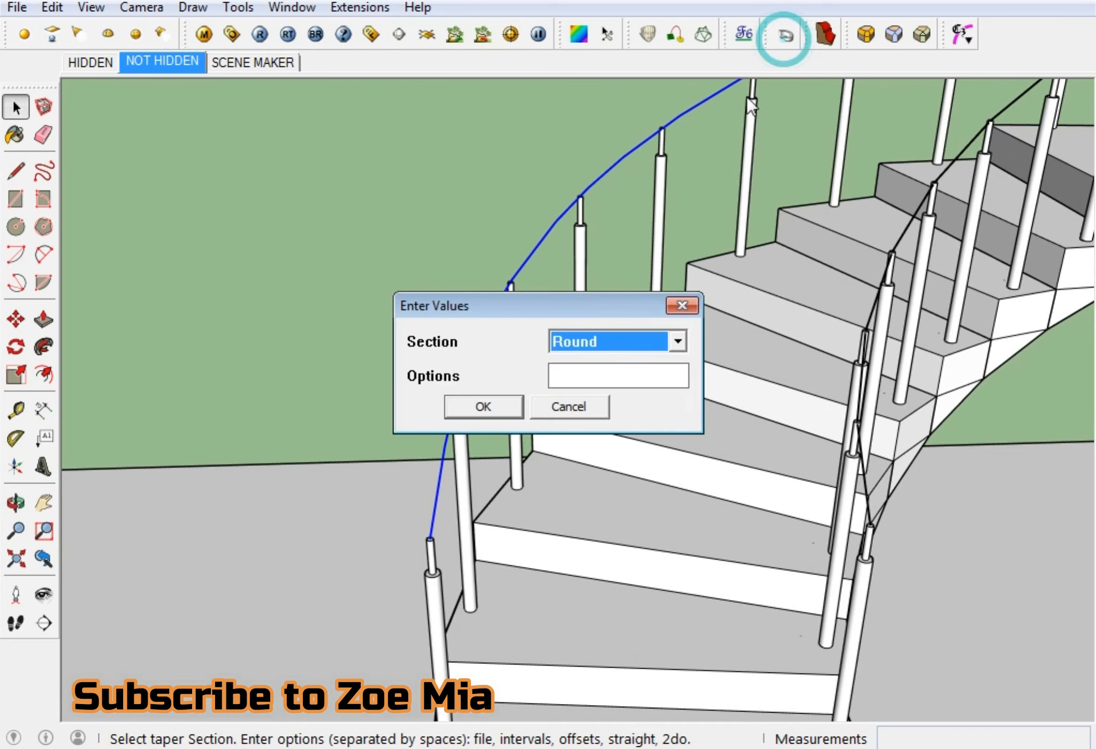
pyautogui.click(515, 406)
pyautogui.click(519, 463)
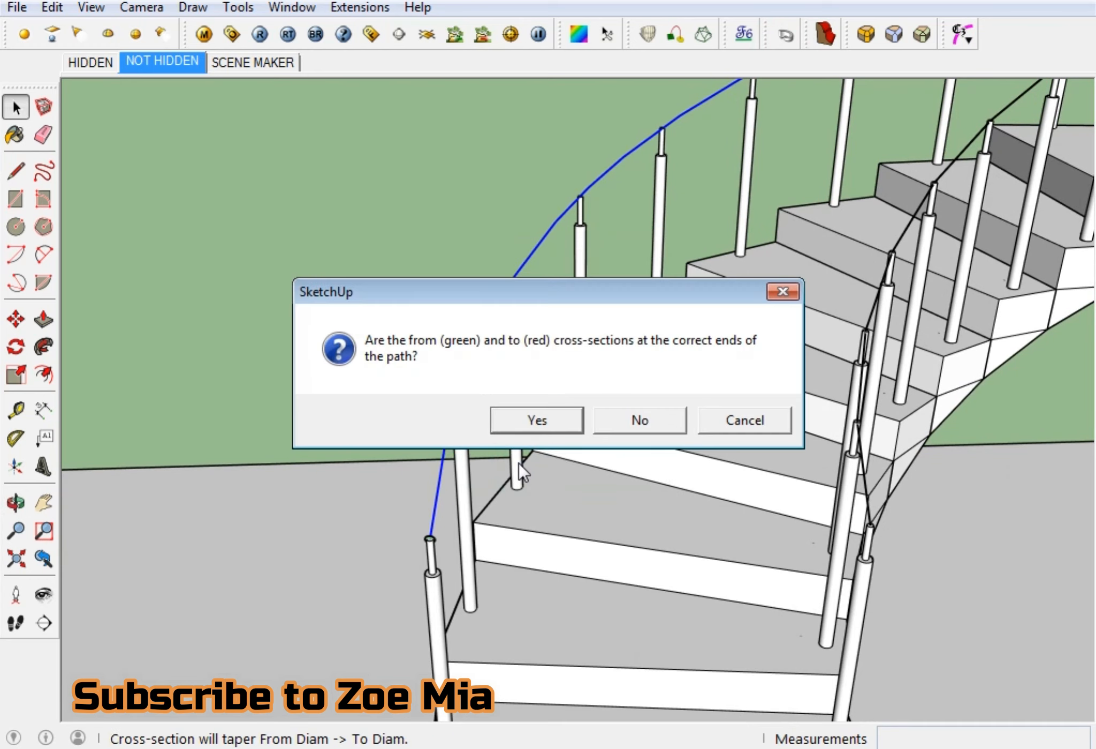
pyautogui.click(549, 416)
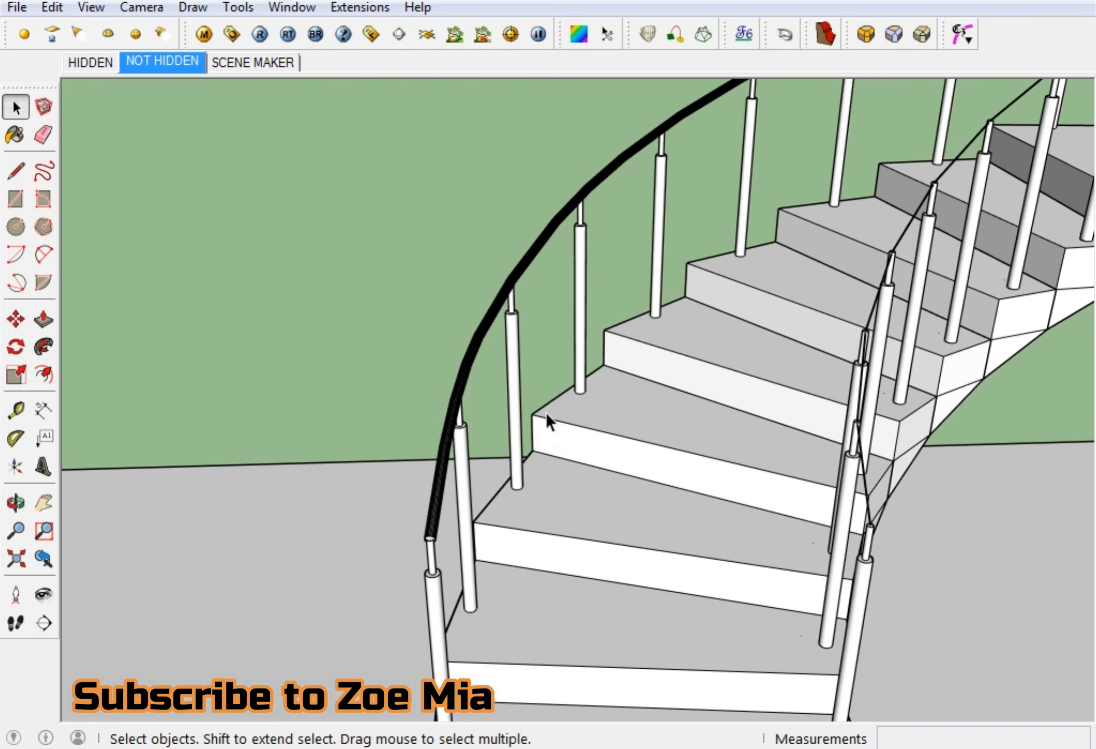
# Soften the edges of the outer handrail tube, including coplanar ones, and check its surface.
pyautogui.click(434, 508)
pyautogui.click(15, 135)
pyautogui.scroll(-10, 994, 554)
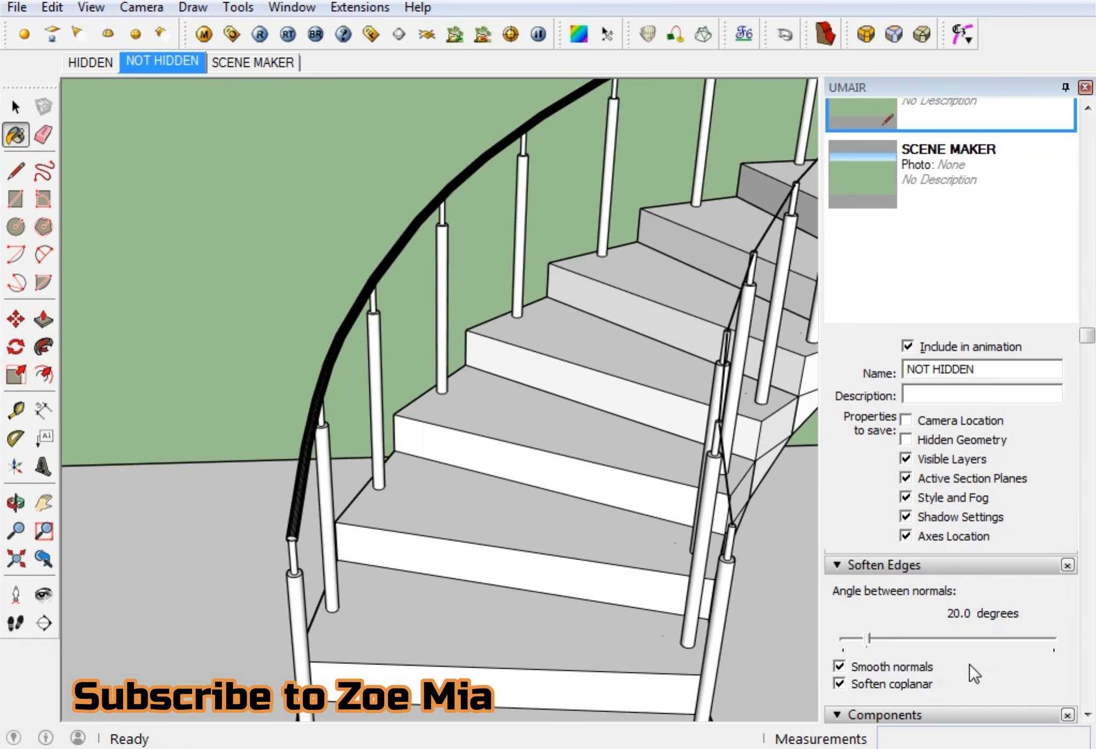
pyautogui.click(858, 690)
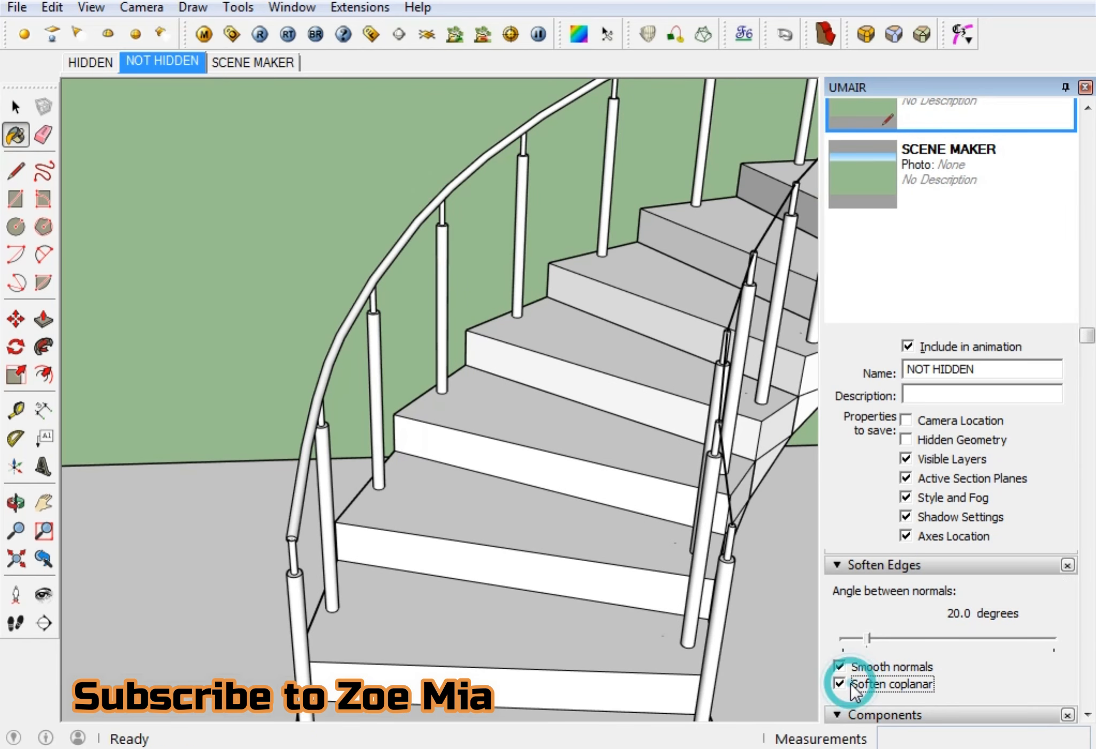
pyautogui.press('space')
pyautogui.scroll(5, 362, 318)
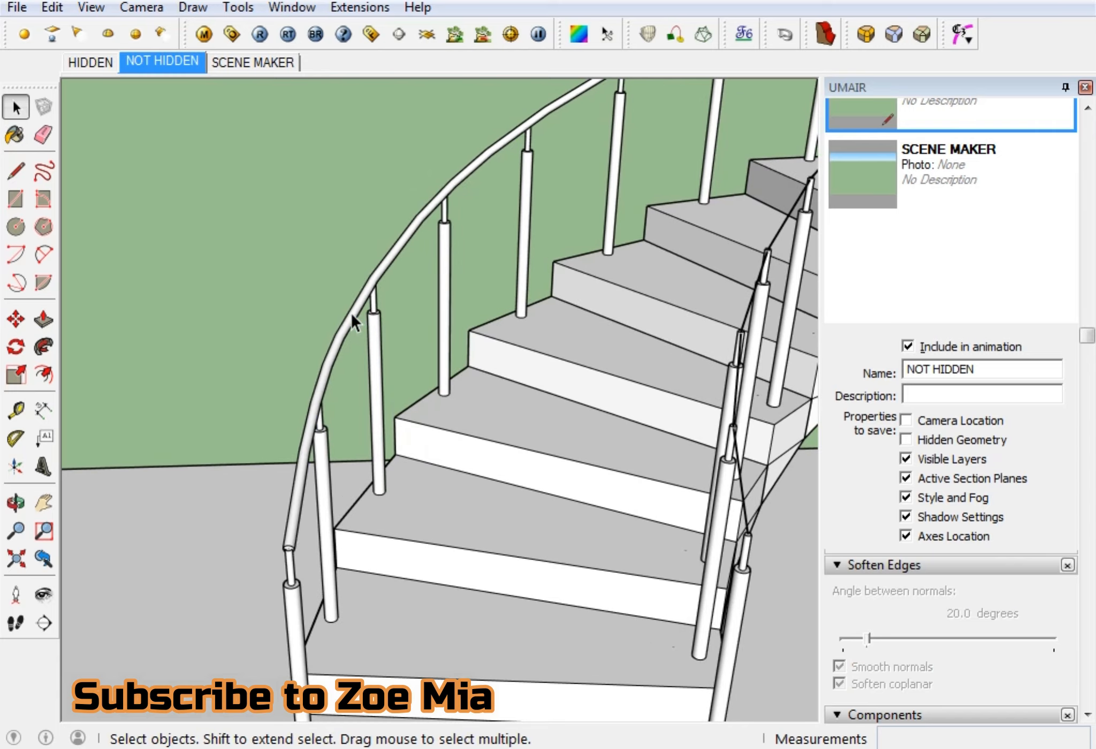
pyautogui.click(351, 315)
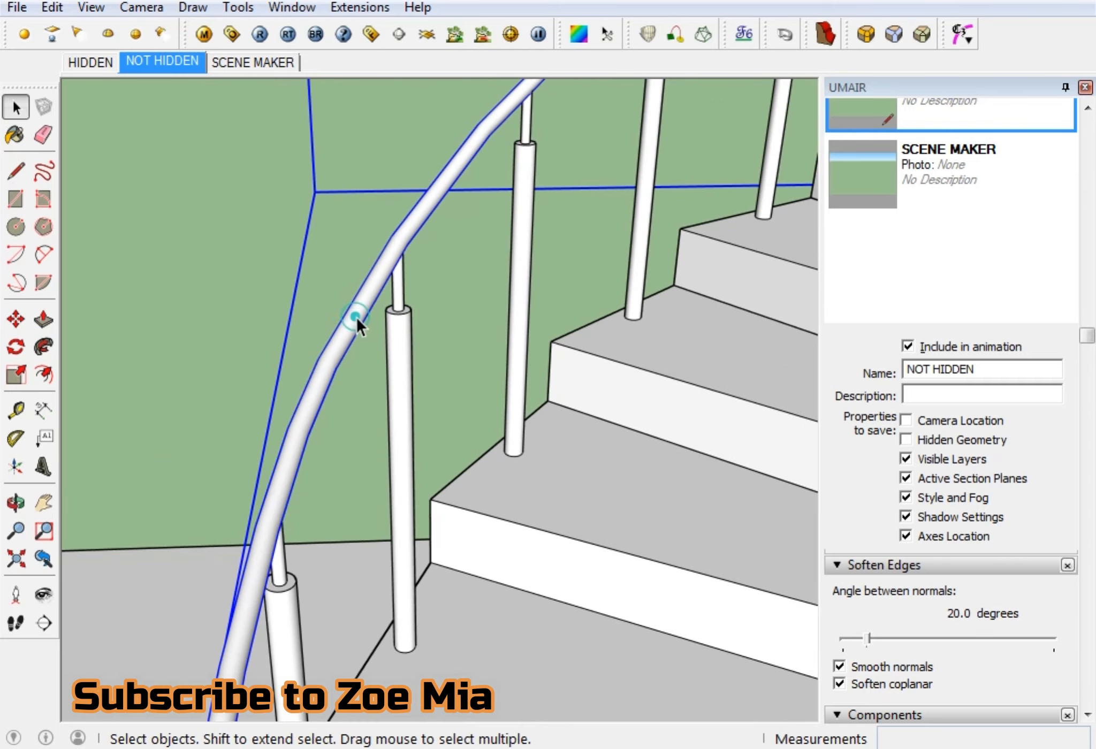
pyautogui.scroll(-10, 572, 417)
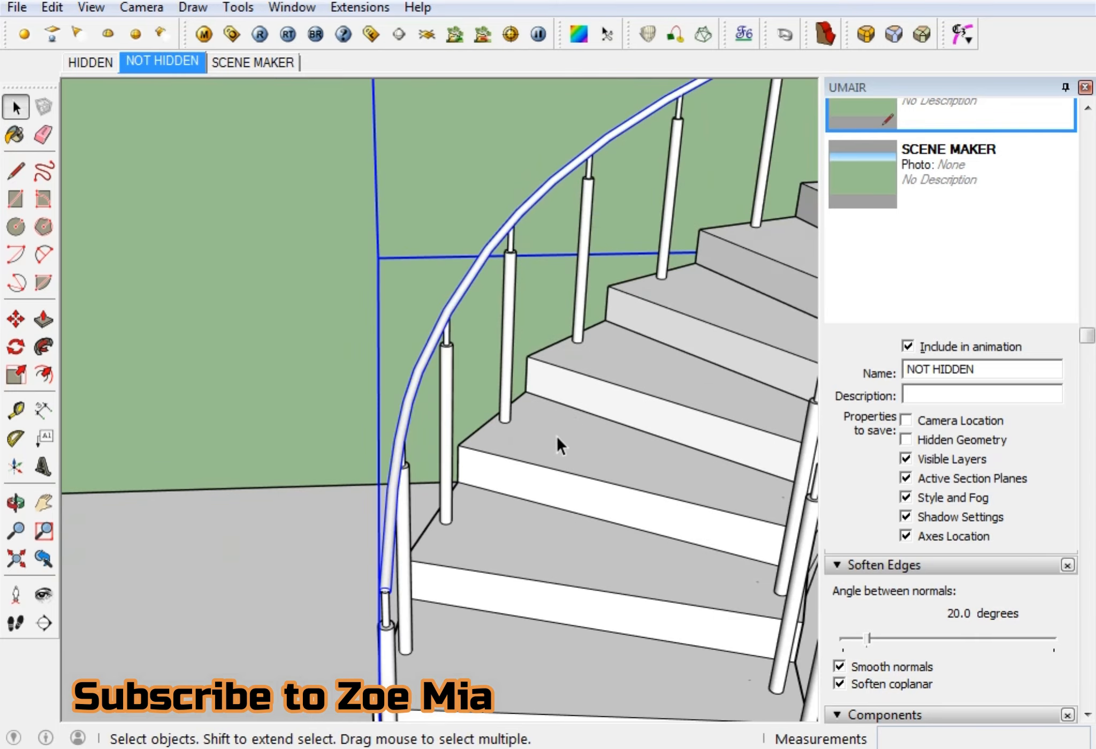
# Lift the inner rail line out of the spiral step component with Eneroth Lift Entities and leave the component.
pyautogui.moveTo(530, 461); pyautogui.dragTo(687, 370, button='middle')
pyautogui.scroll(6, 577, 247)
pyautogui.scroll(5, 651, 313)
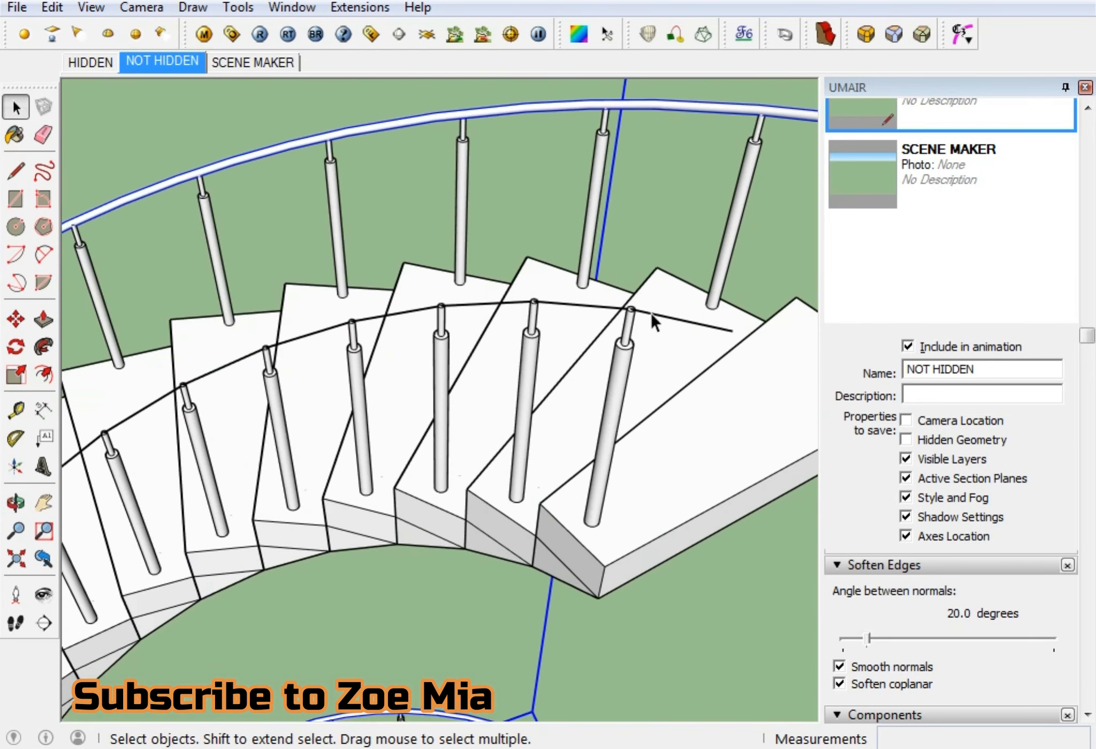
pyautogui.click(652, 311)
pyautogui.doubleClick(659, 316)
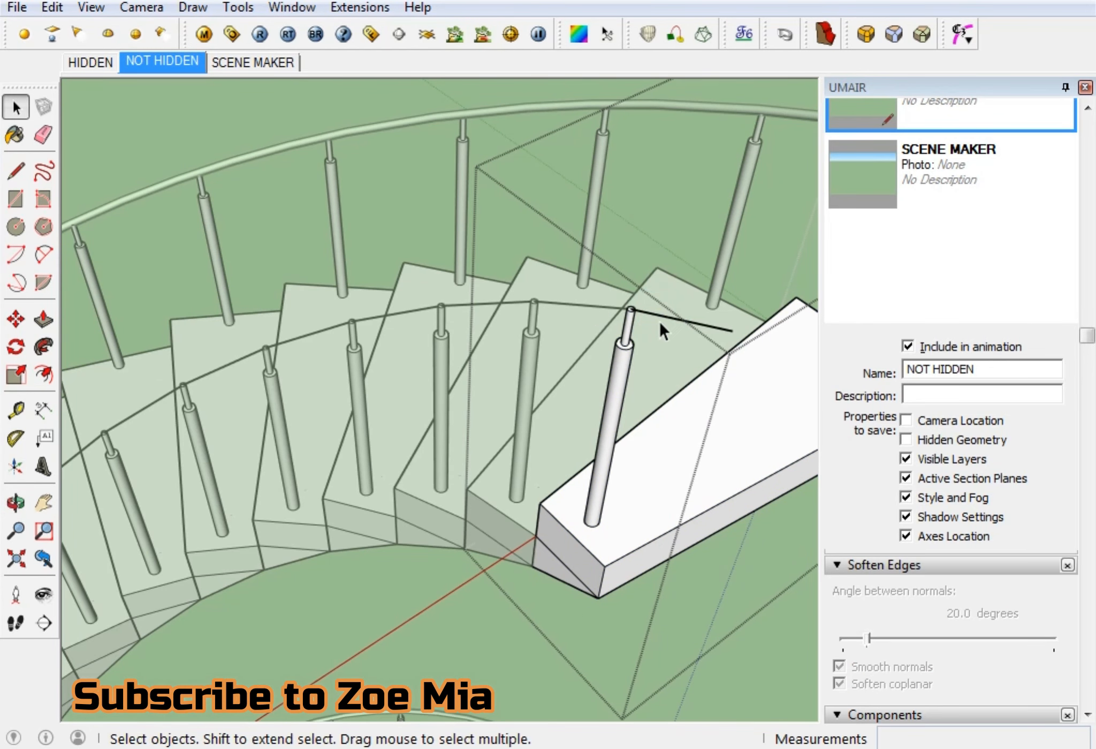
pyautogui.click(360, 7)
pyautogui.click(430, 254)
pyautogui.scroll(-5, 447, 268)
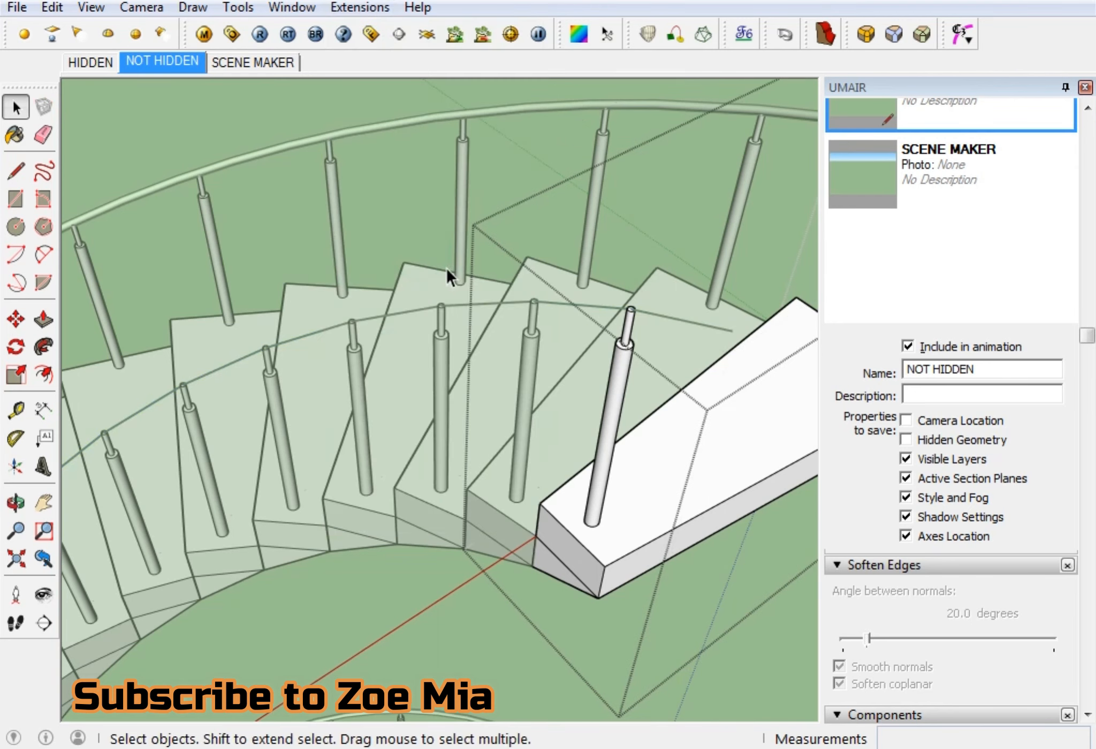
pyautogui.click(421, 162)
# Select the whole inner rail line and smooth it with Curvizard's Smooth Contours at a 5.0° angle.
pyautogui.scroll(3, 502, 342)
pyautogui.click(501, 349)
pyautogui.click(516, 345)
pyautogui.scroll(2, 515, 344)
pyautogui.click(515, 344)
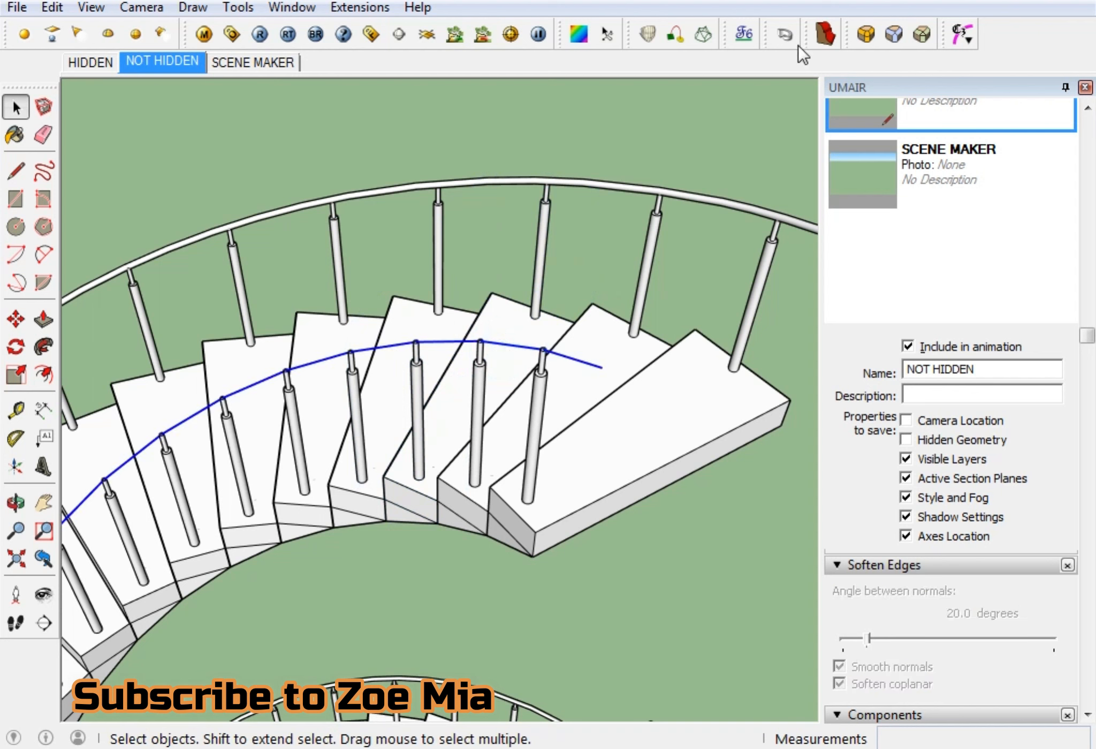
pyautogui.click(962, 33)
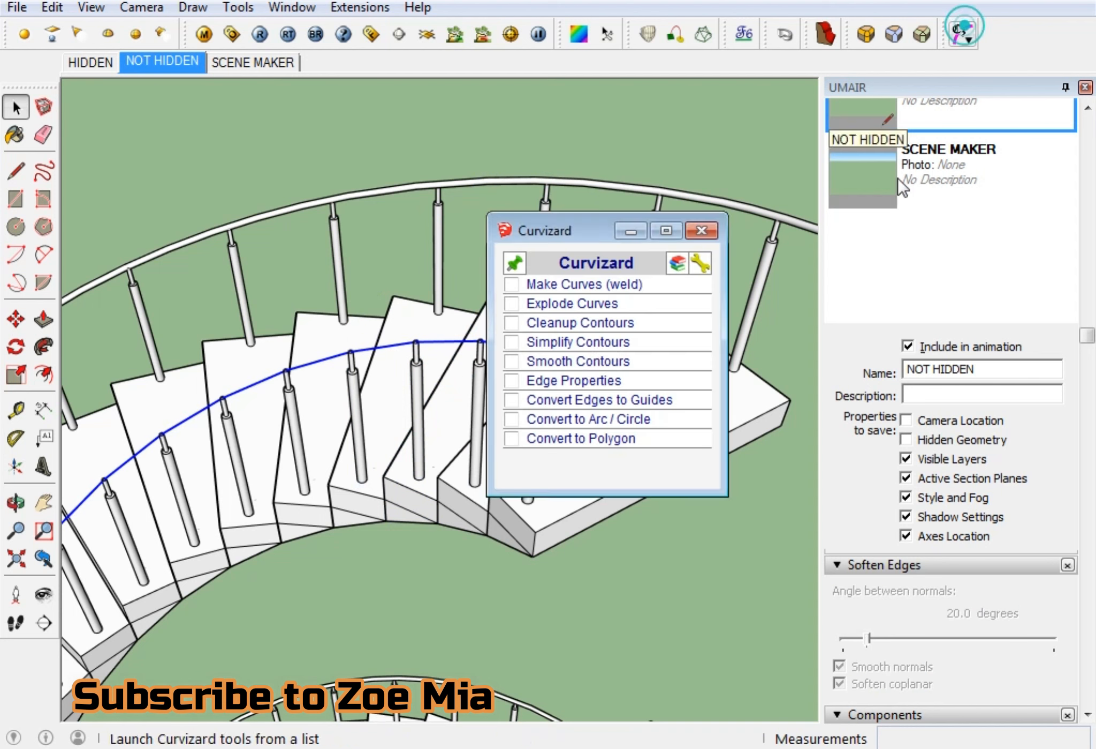
pyautogui.click(608, 364)
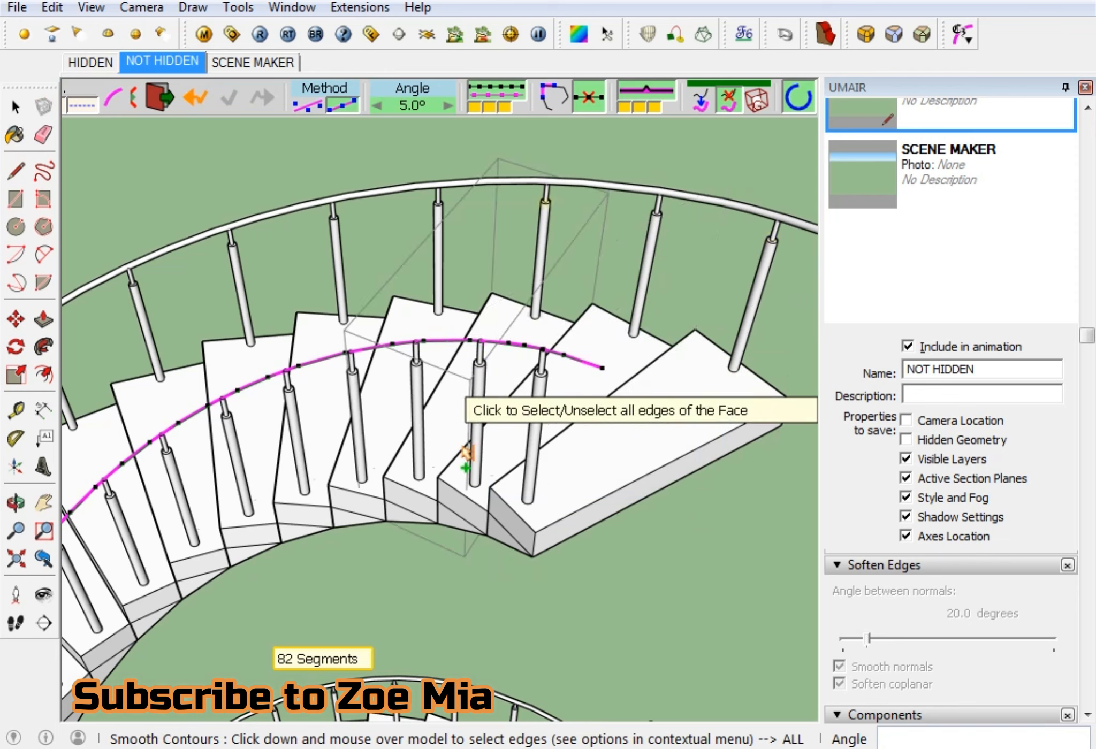
pyautogui.press('space')
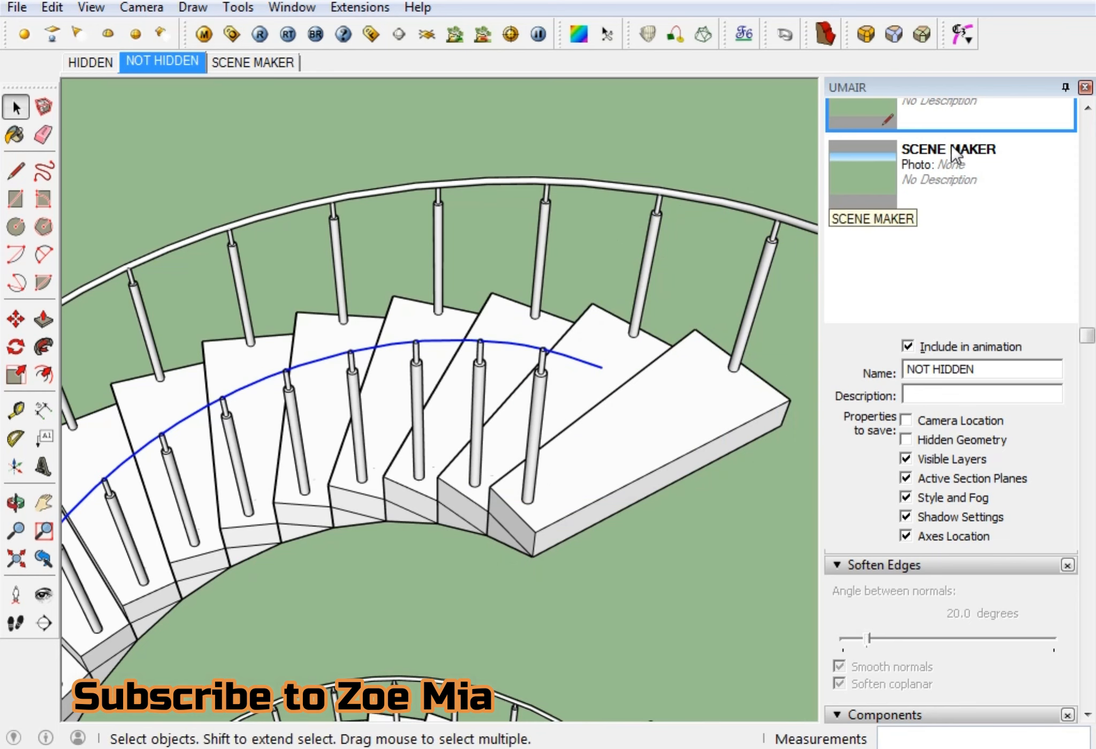
# Generate a round tube along the smoothed inner rail line, accepting the cross-section ends.
pyautogui.click(786, 34)
pyautogui.click(486, 407)
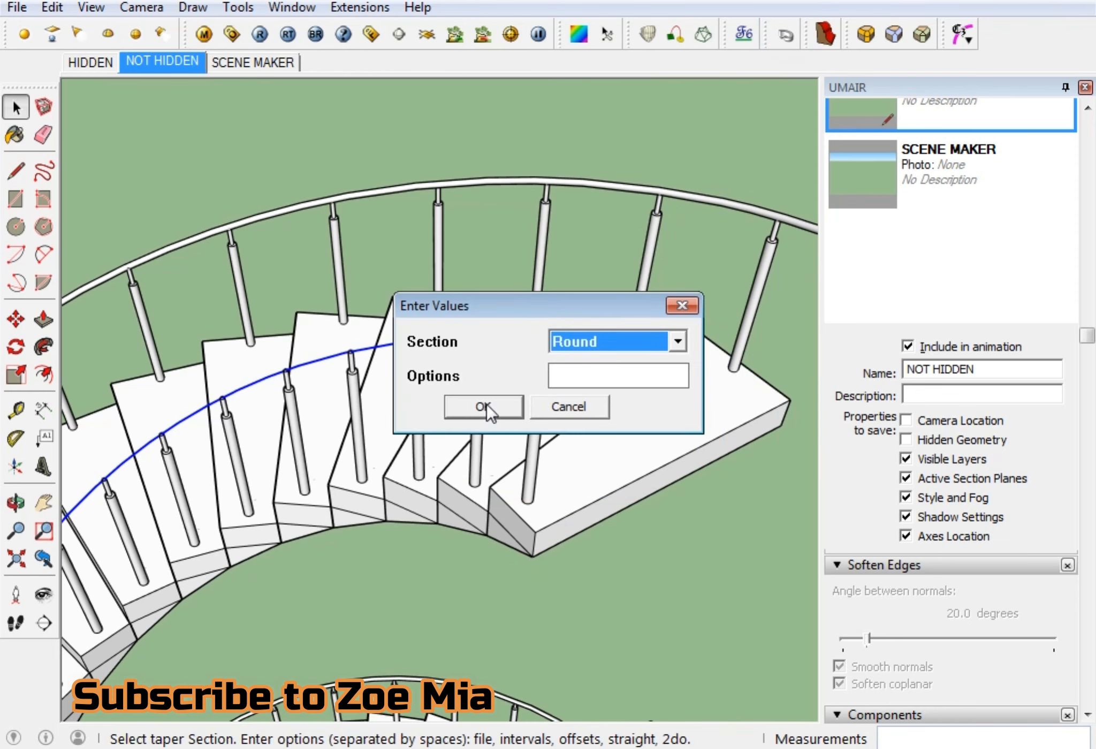
pyautogui.click(514, 458)
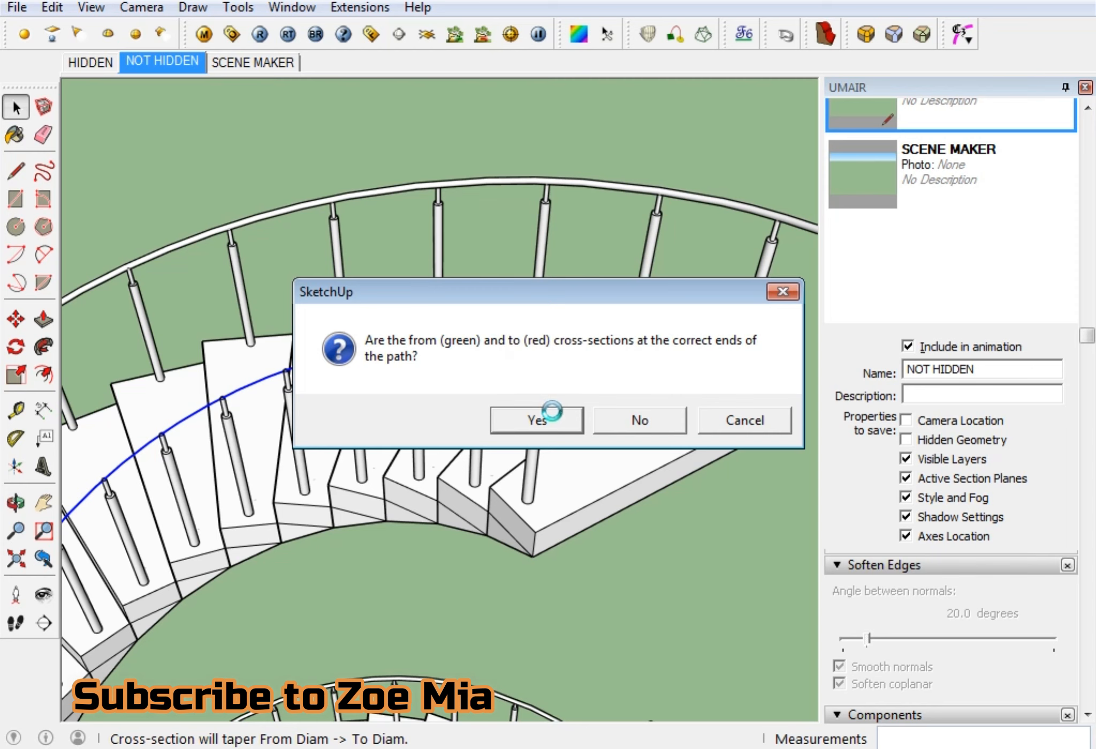
pyautogui.click(552, 412)
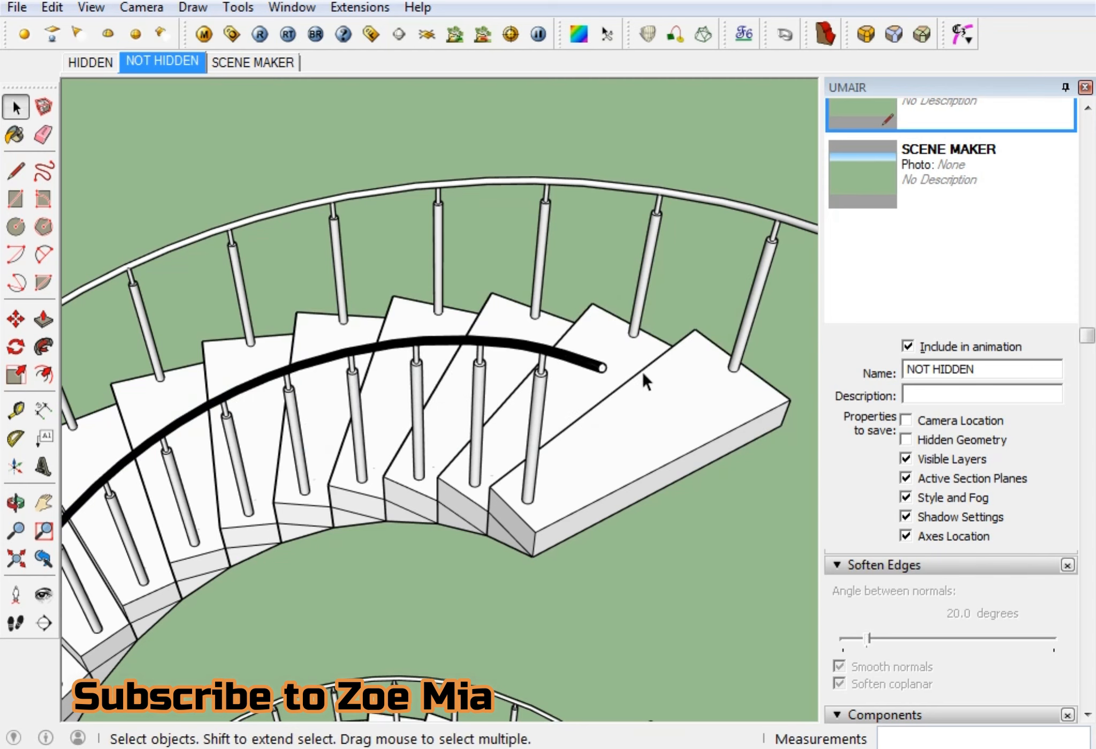
# Soften the inner handrail tube's edges with the angle between normals set to 23.8 degrees, then deselect it.
pyautogui.click(606, 367)
pyautogui.scroll(-10, 879, 470)
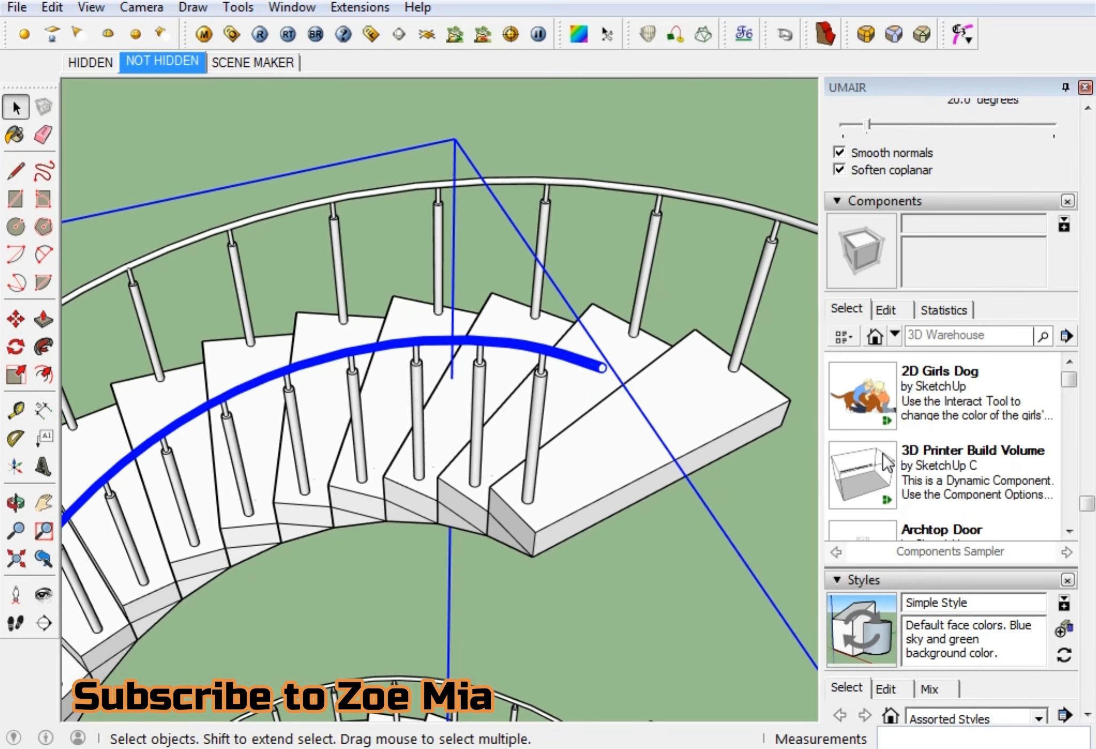
pyautogui.moveTo(868, 125); pyautogui.dragTo(874, 126)
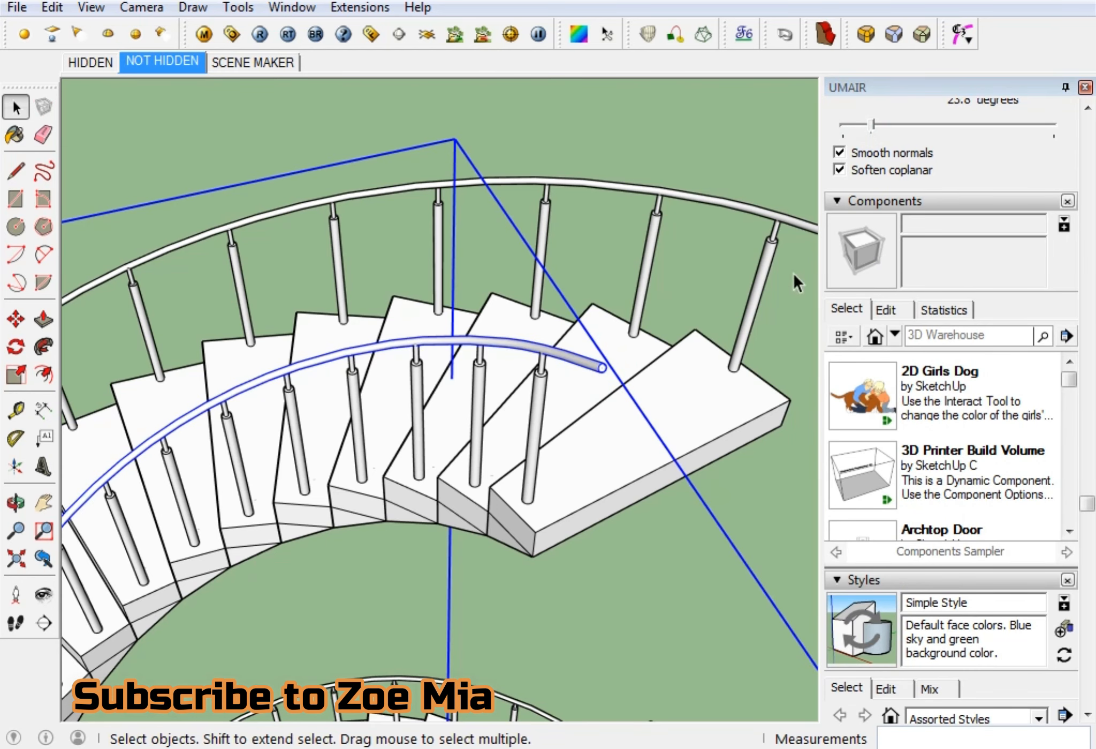
pyautogui.click(1084, 88)
pyautogui.click(916, 552)
# Inspect both continuous handrails along the whole spiral staircase from several sides.
pyautogui.moveTo(715, 416); pyautogui.dragTo(336, 202, button='middle')
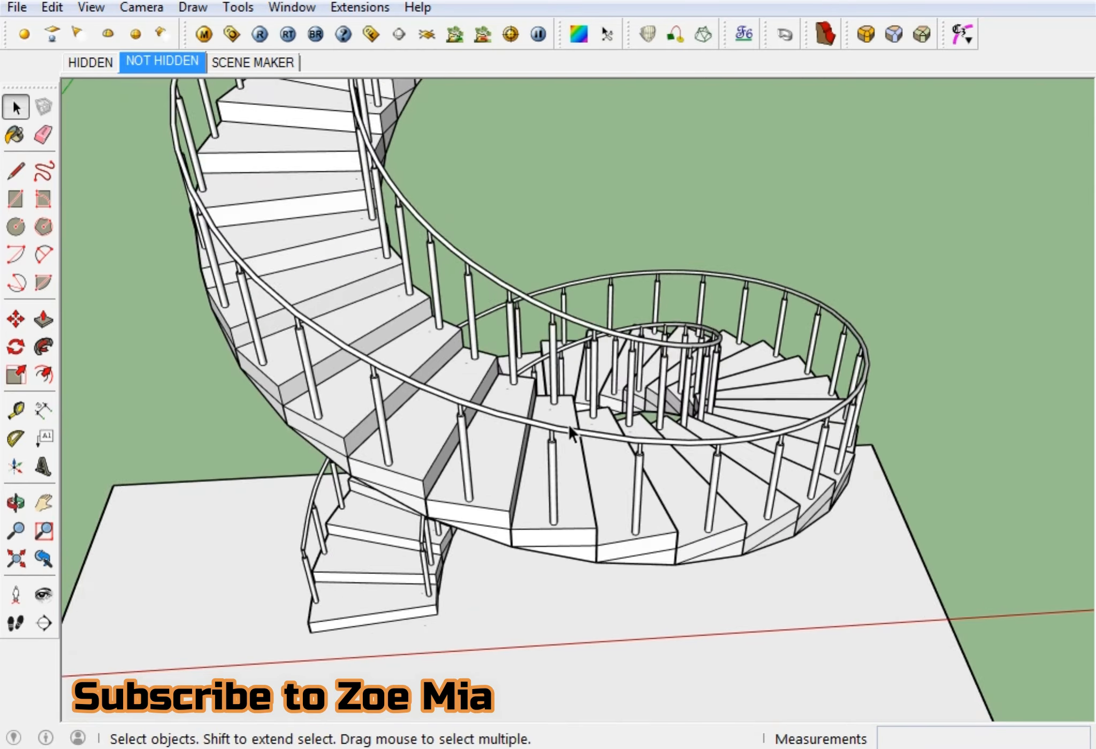
pyautogui.moveTo(570, 416); pyautogui.dragTo(642, 476, button='middle')
pyautogui.scroll(-3, 685, 435)
pyautogui.scroll(6, 549, 391)
pyautogui.moveTo(549, 391); pyautogui.dragTo(408, 563, button='middle')
pyautogui.scroll(5, 313, 468)
pyautogui.moveTo(313, 468); pyautogui.dragTo(373, 620, button='middle')
pyautogui.scroll(-3, 621, 461)
pyautogui.scroll(-2, 544, 519)
pyautogui.moveTo(761, 372); pyautogui.dragTo(612, 285, button='middle')
pyautogui.scroll(-4, 612, 285)
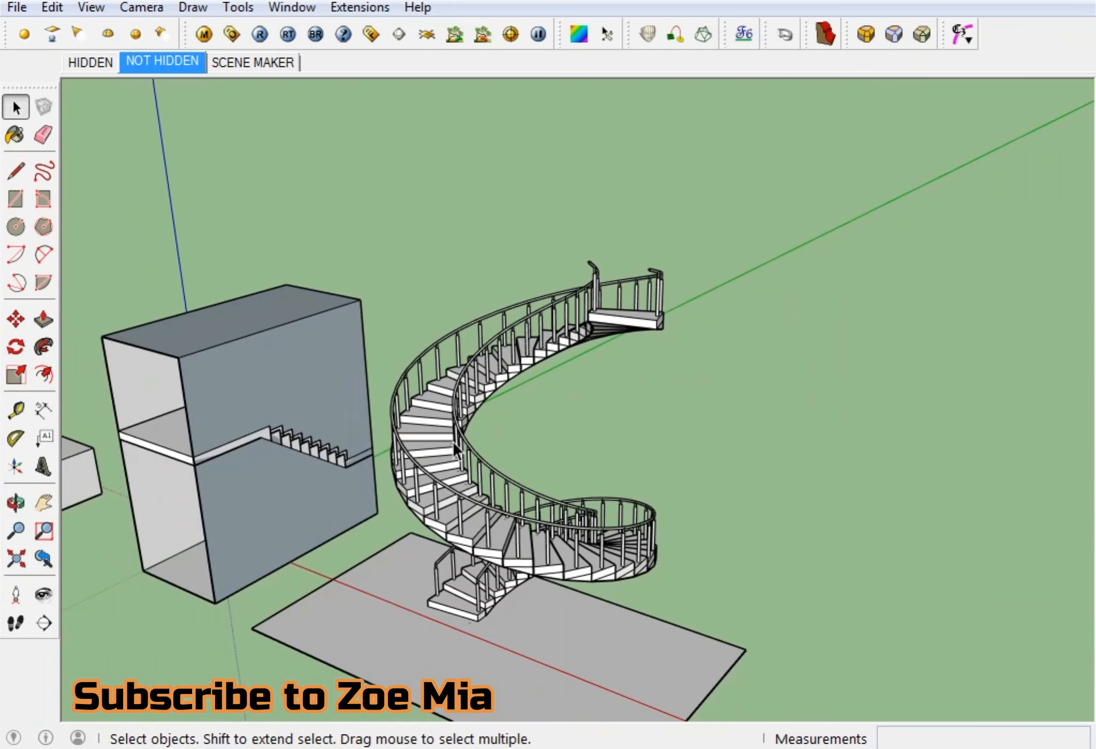
pyautogui.keyDown('shift'); pyautogui.moveTo(447, 485); pyautogui.dragTo(445, 382, button='middle'); pyautogui.keyUp('shift')
pyautogui.scroll(5, 450, 463)
pyautogui.moveTo(501, 539); pyautogui.dragTo(682, 461, button='middle')
pyautogui.scroll(-3, 645, 457)
pyautogui.moveTo(577, 454); pyautogui.dragTo(656, 451, button='middle')
pyautogui.scroll(-4, 625, 452)
pyautogui.scroll(3, 654, 405)
pyautogui.scroll(2, 646, 455)
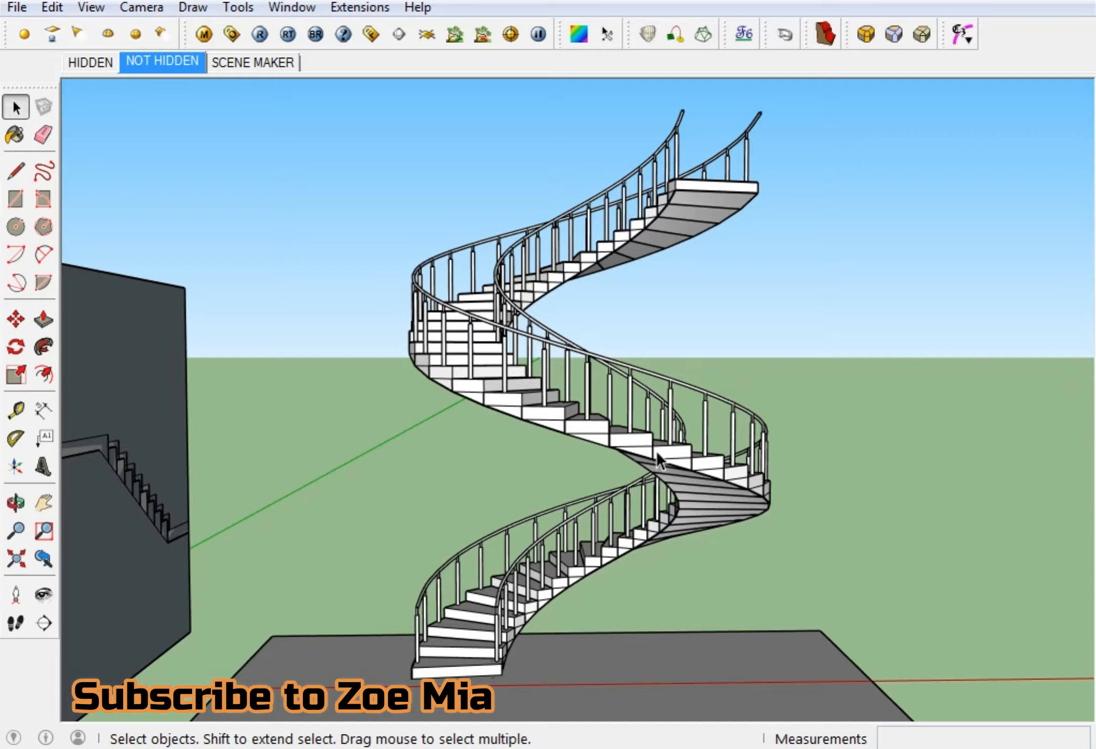